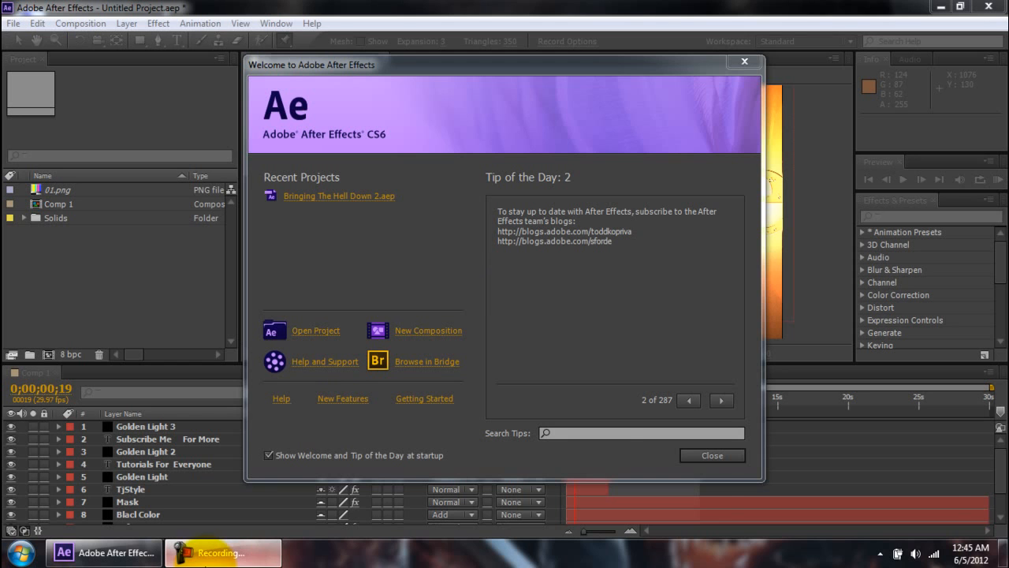
left_click(203, 552)
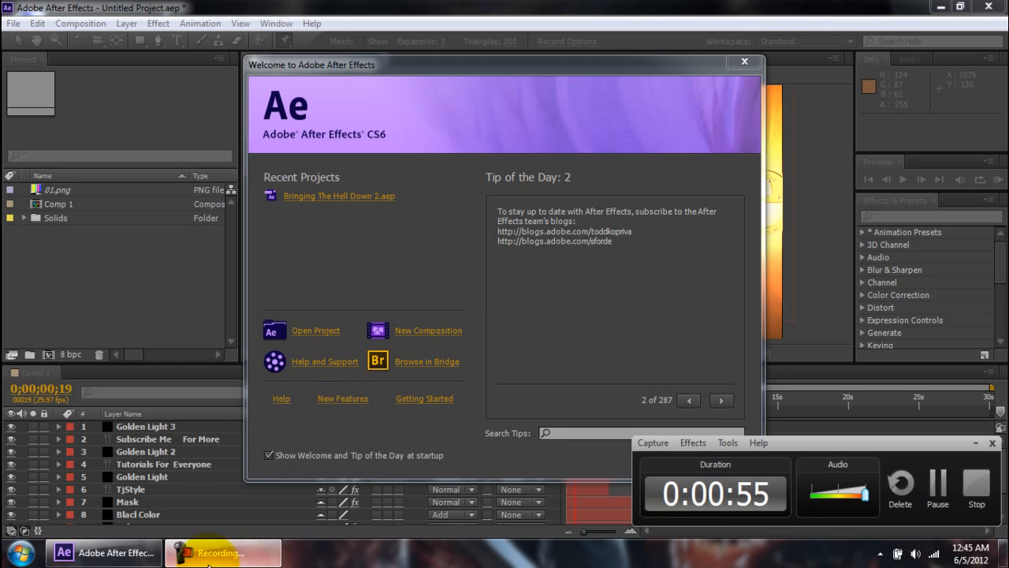
left_click(975, 443)
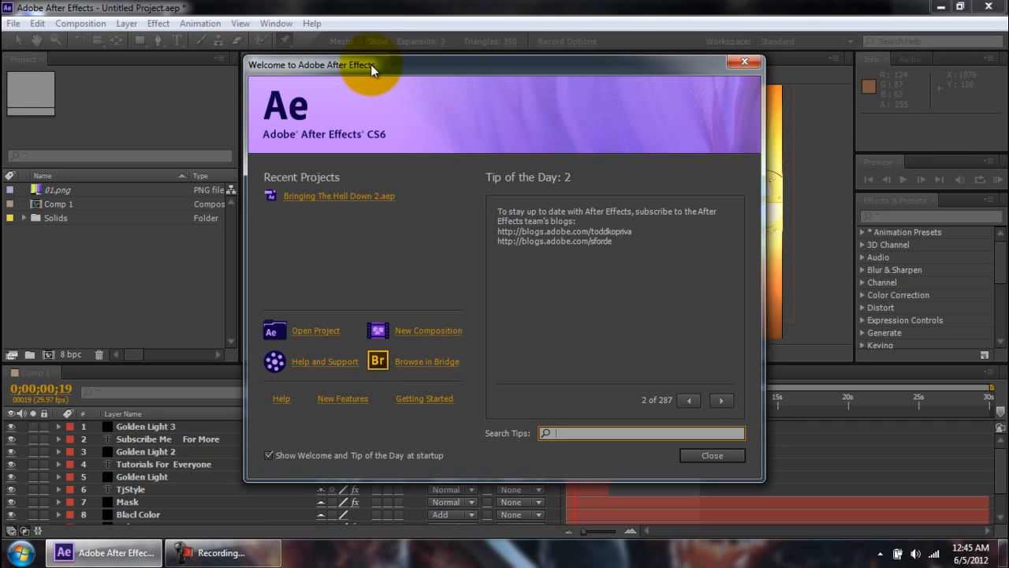
left_click(257, 555)
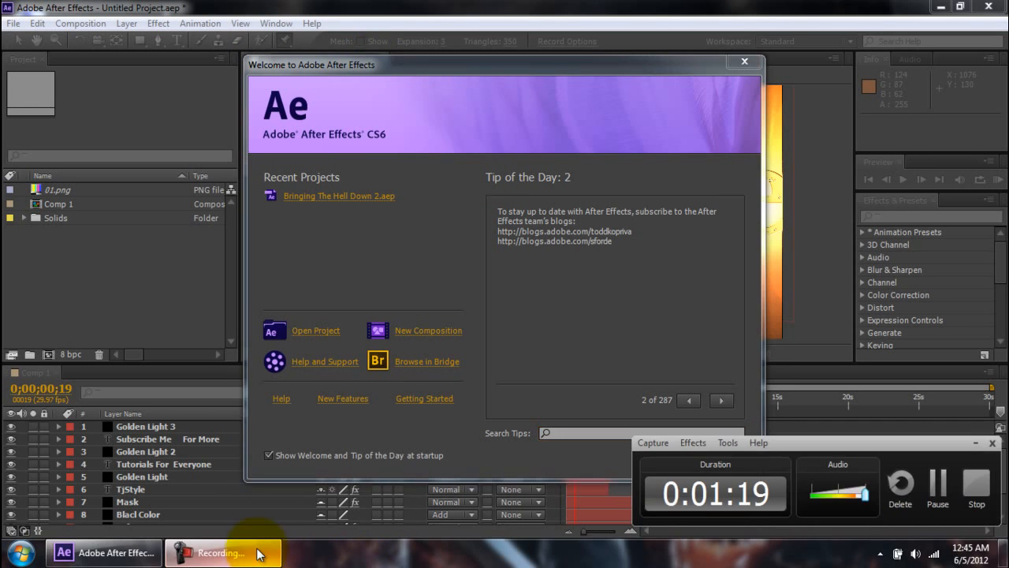
left_click(973, 447)
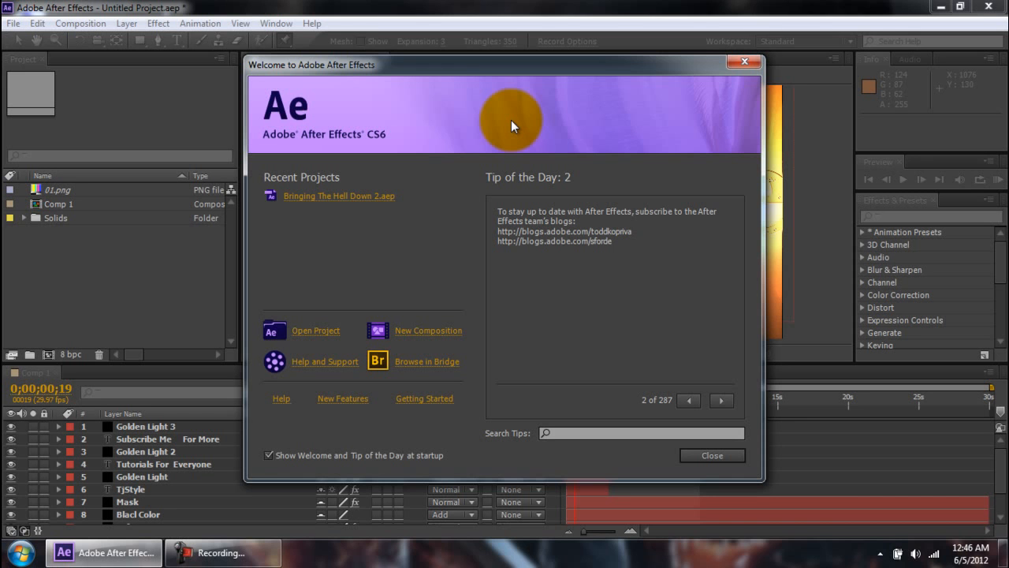
mouse_move(488, 66)
left_mouse_down()
mouse_move(573, 364)
mouse_move(591, 305)
mouse_move(472, 34)
mouse_move(486, 70)
left_mouse_up()
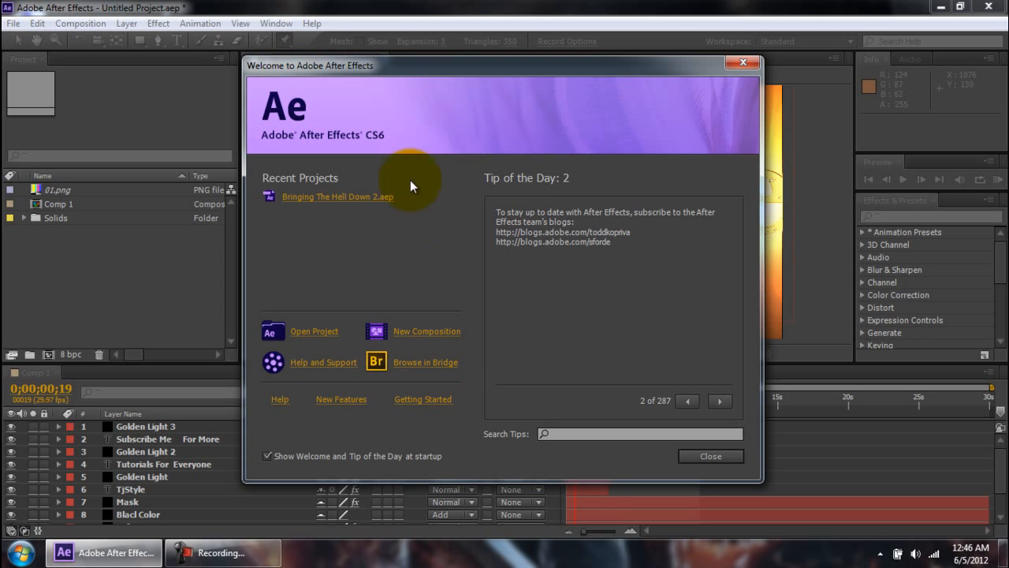
left_click_drag(396, 68, 401, 67)
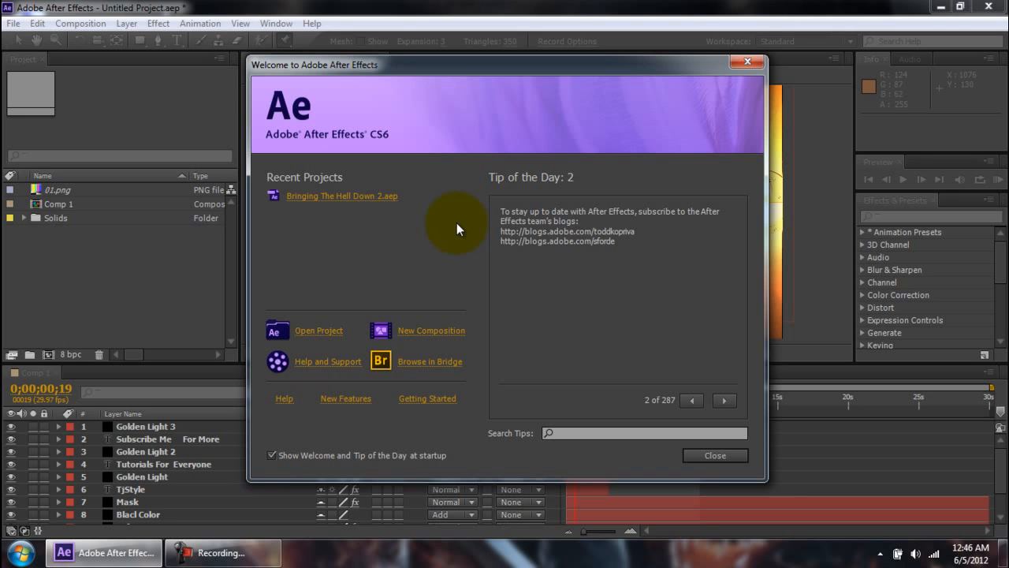
left_click(693, 401)
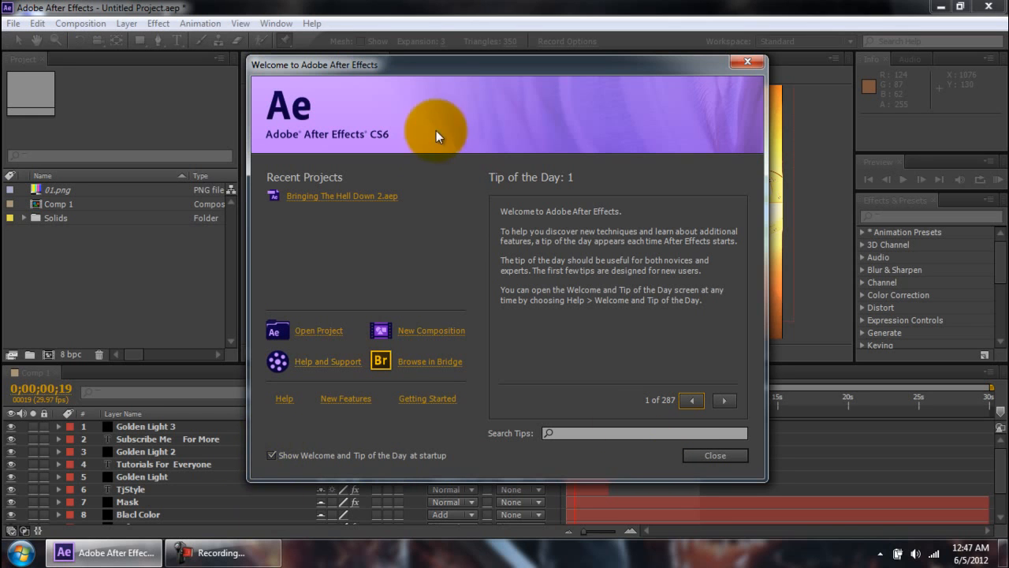
Close the welcome screen and activate the Selection tool.
left_click_drag(446, 74, 459, 53)
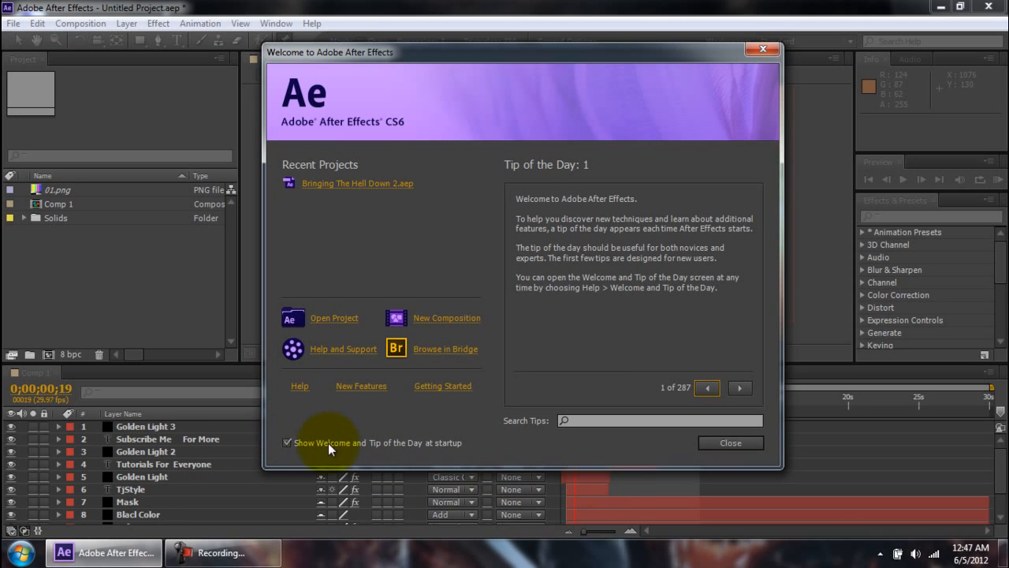
left_click(731, 443)
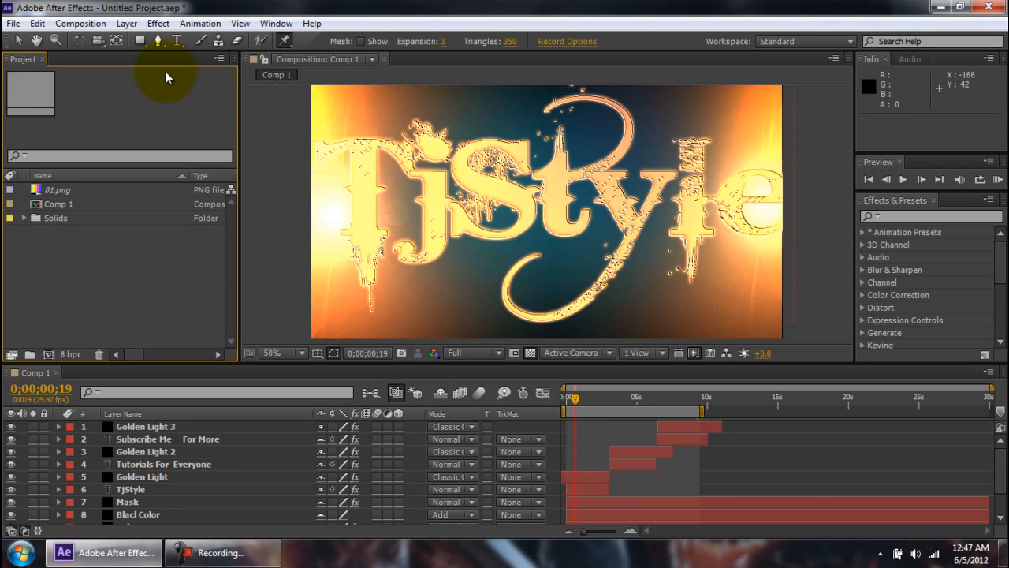
left_click(19, 40)
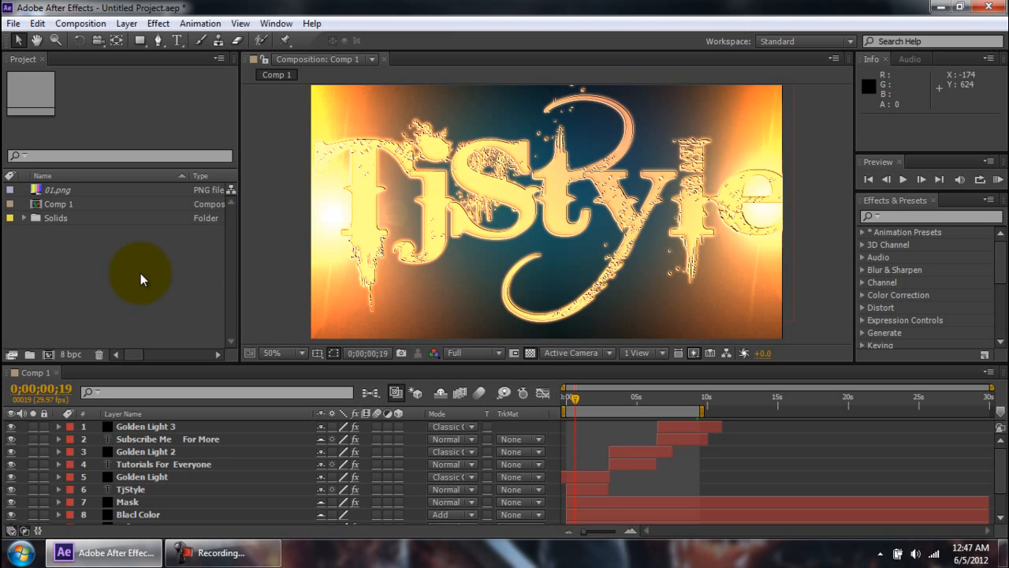
right_click(116, 269)
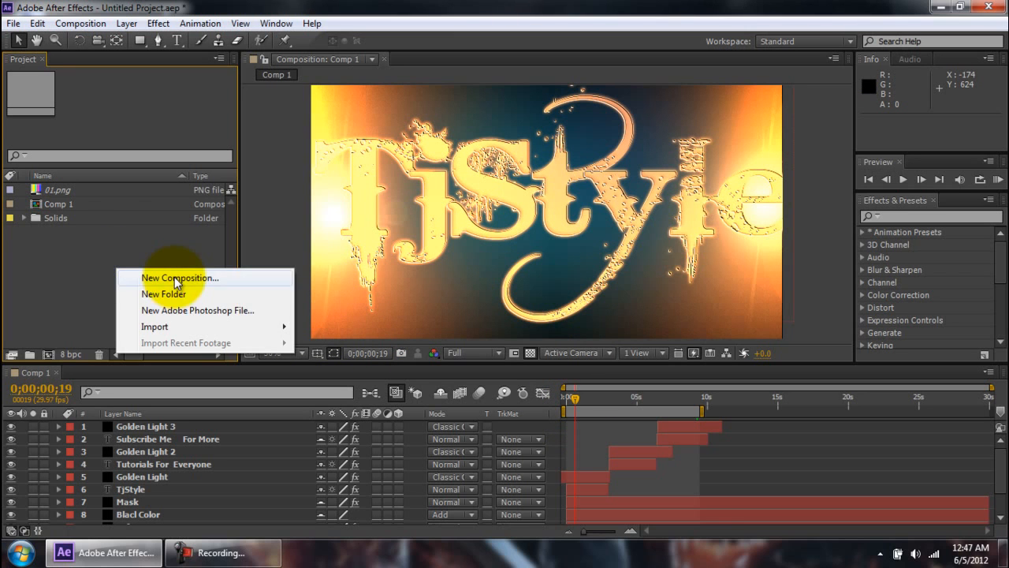
left_click(71, 276)
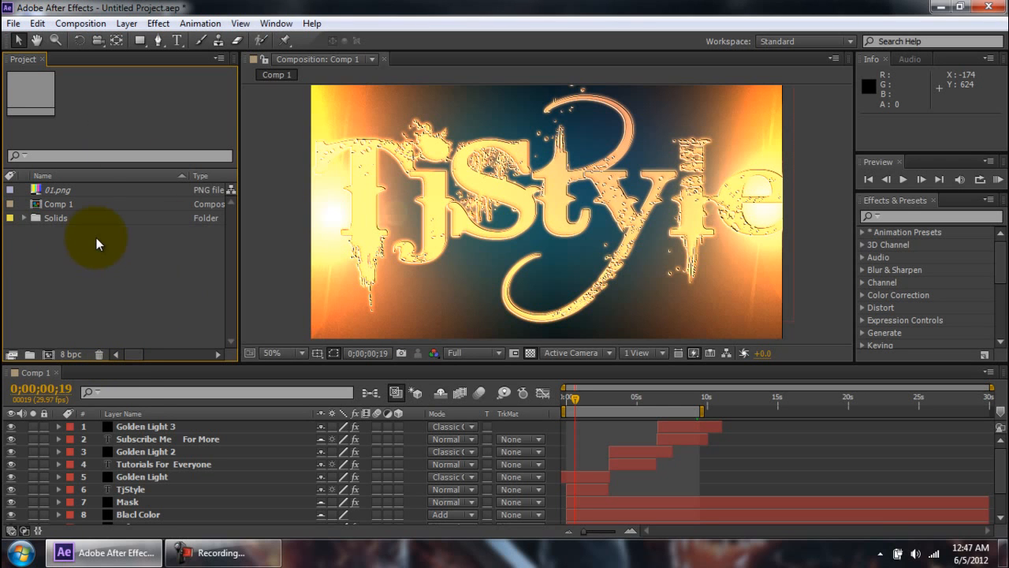
left_click(219, 556)
left_click(218, 557)
left_click(219, 556)
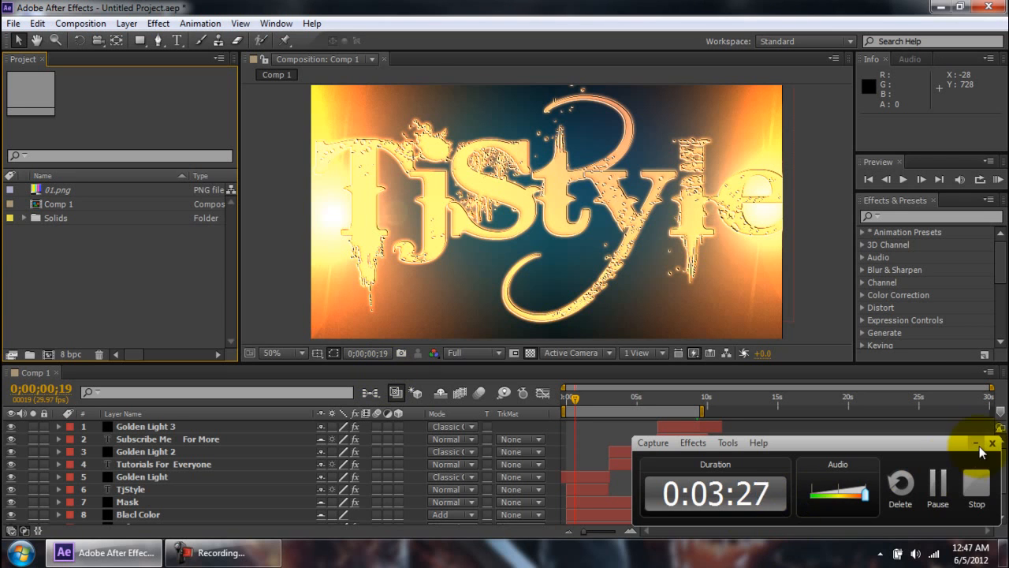
left_click(976, 483)
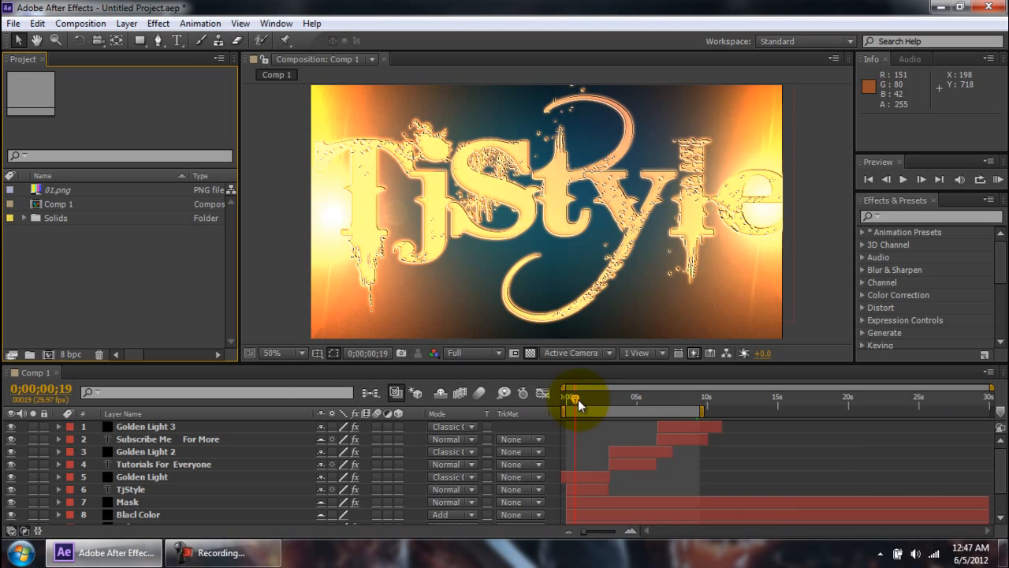
Scrub through Comp 1 from its first frame to about 0;00;04;07 to examine the animated title text.
left_click_drag(576, 398, 587, 398)
left_click_drag(587, 397, 552, 395)
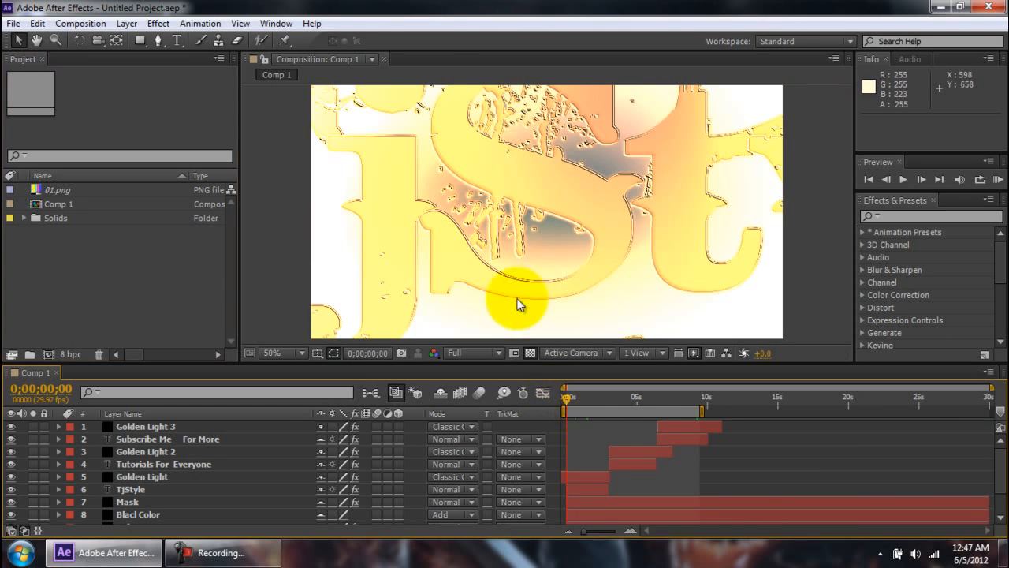
scroll(475, 212, "down", 1)
scroll(567, 254, "up", 1)
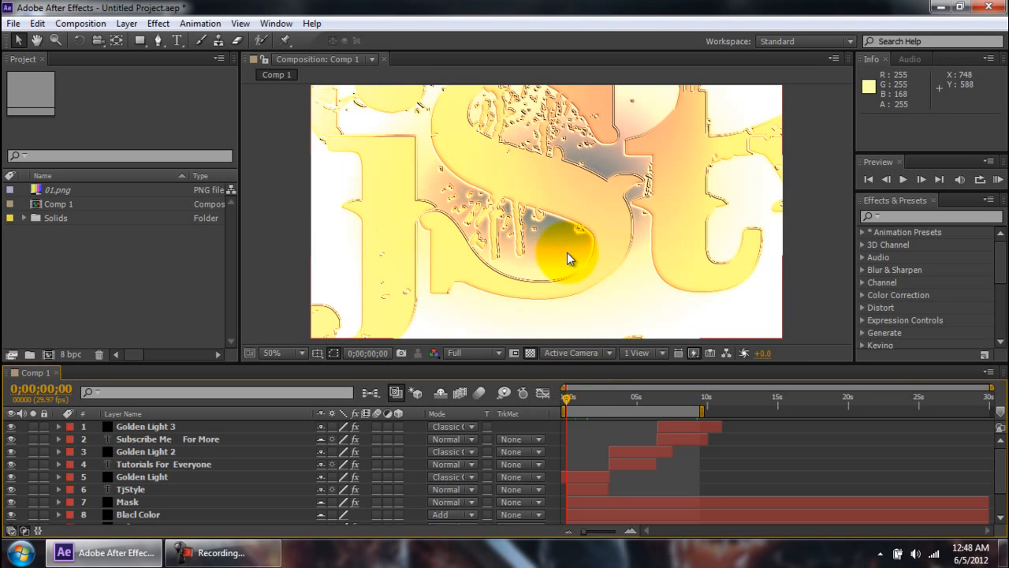
left_click_drag(567, 403, 624, 401)
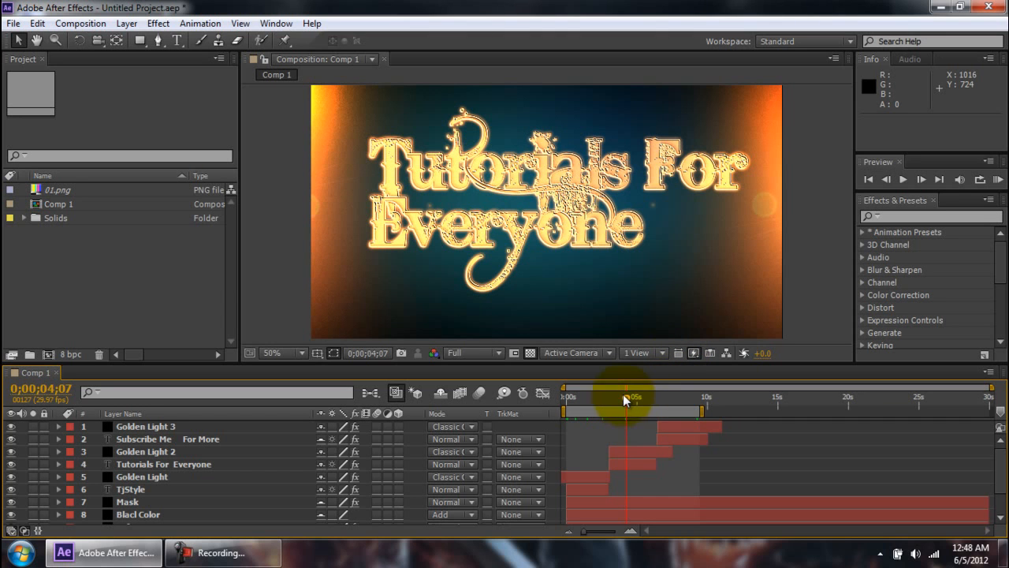
left_click(813, 256)
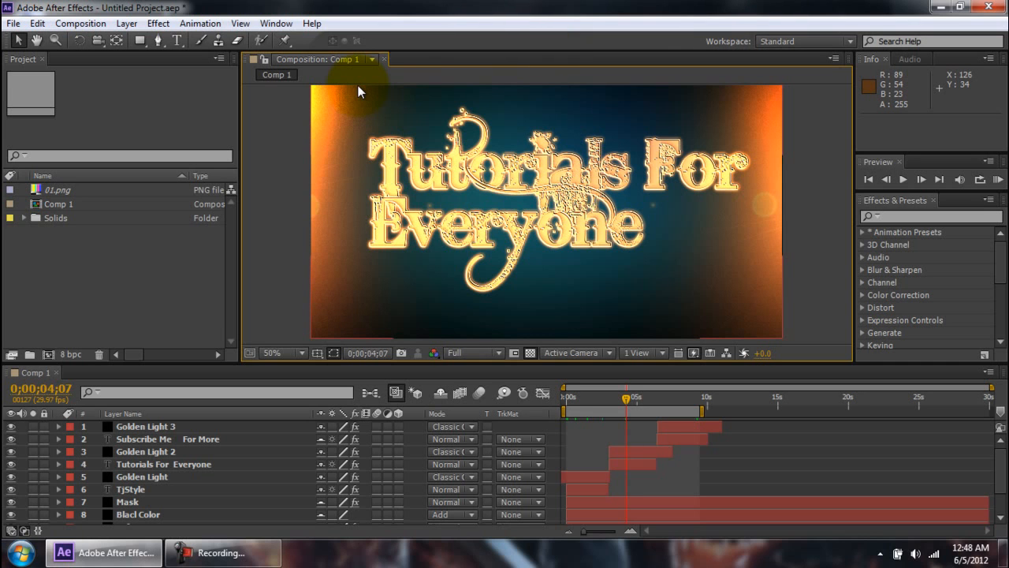
left_click(259, 559)
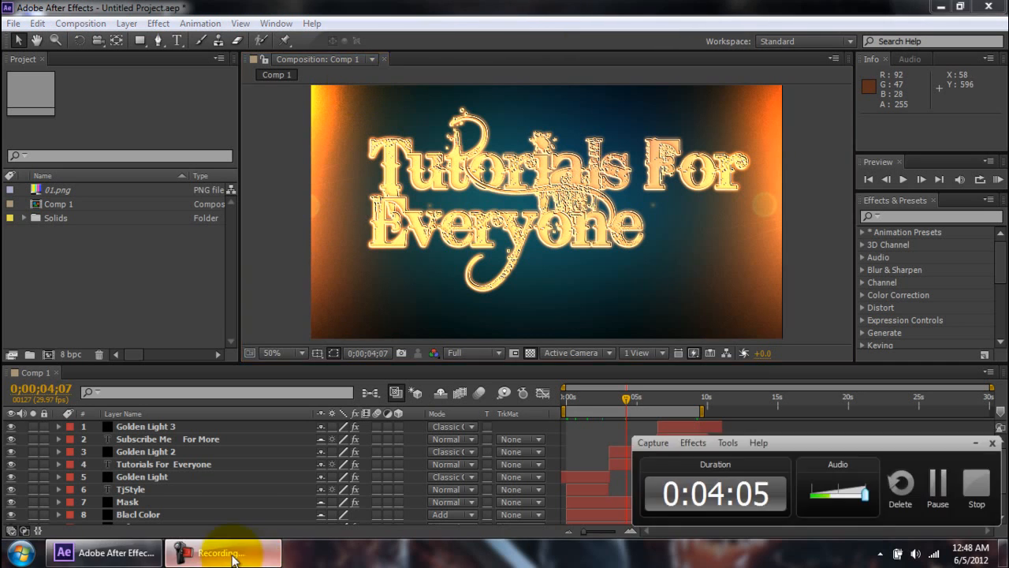
left_click(240, 553)
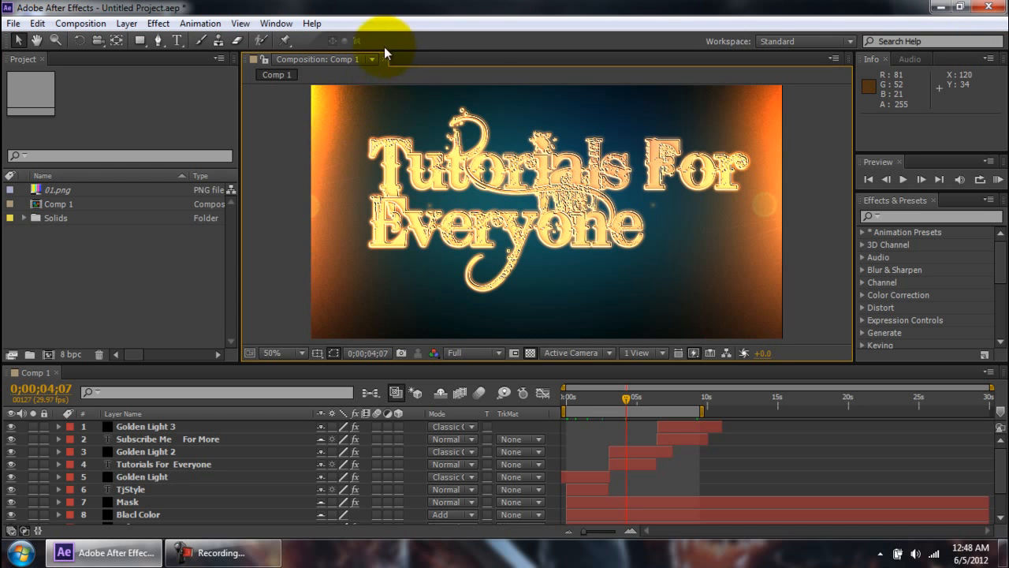
Go through the Project, Composition, Info and Effects & Presets panels, bringing the Audio panel in front of Info.
left_click(27, 65)
left_click(338, 68)
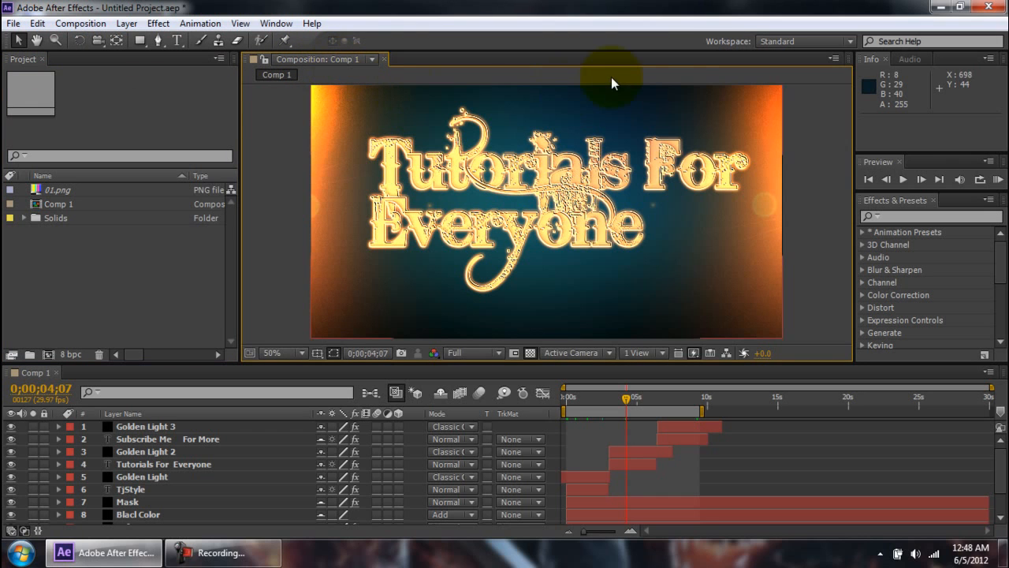
left_click(881, 64)
left_click(911, 60)
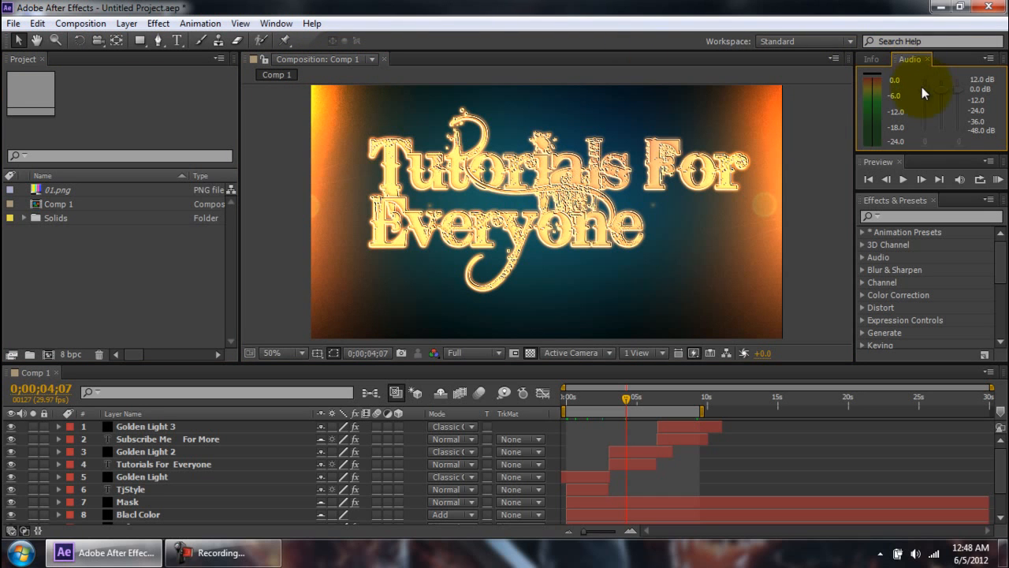
left_click(886, 209)
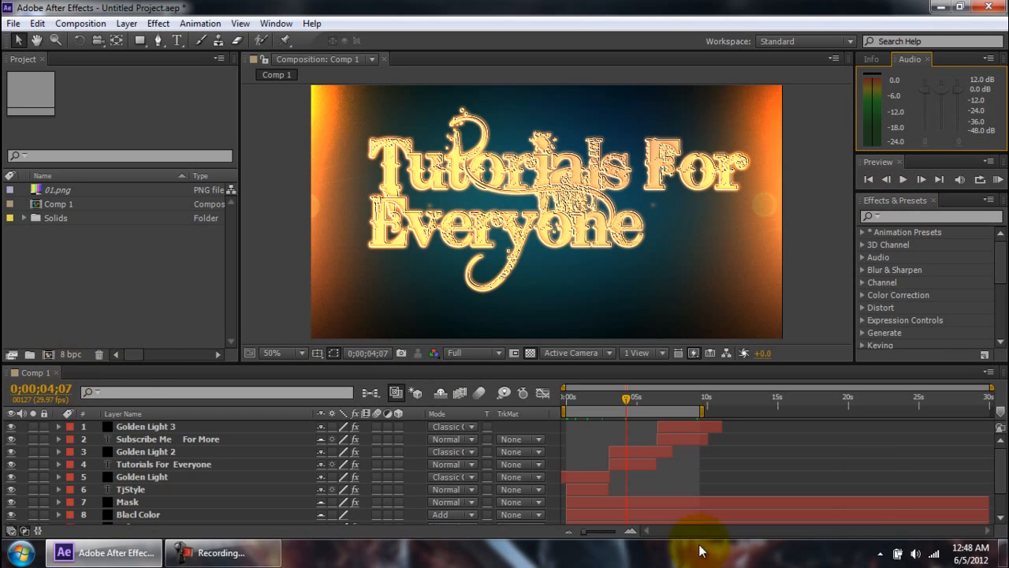
Close every workspace panel: Timeline, Project, Composition, Audio, Info, Preview and Effects & Presets.
left_click(58, 373)
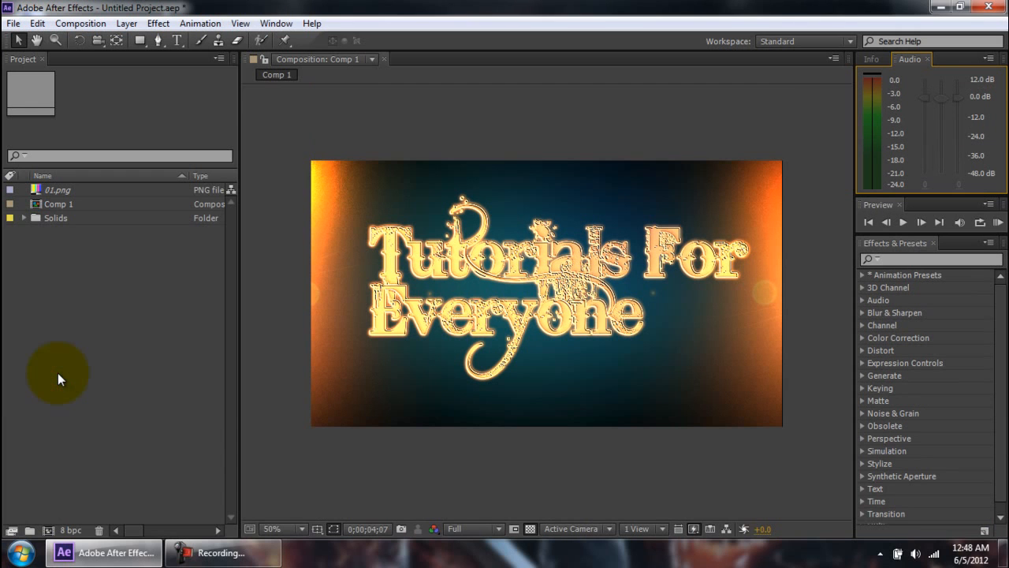
left_click(44, 59)
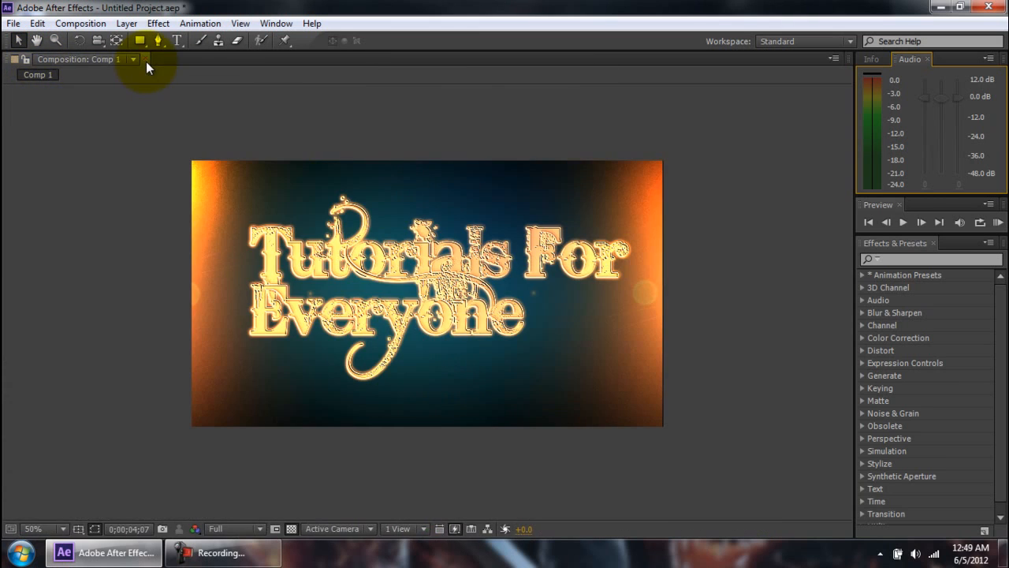
left_click(145, 60)
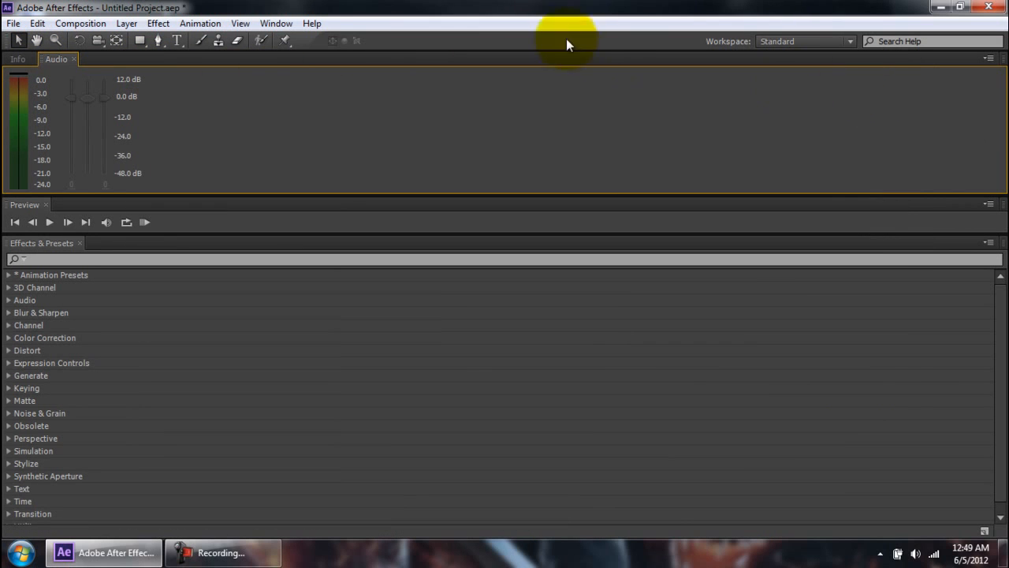
left_click(74, 59)
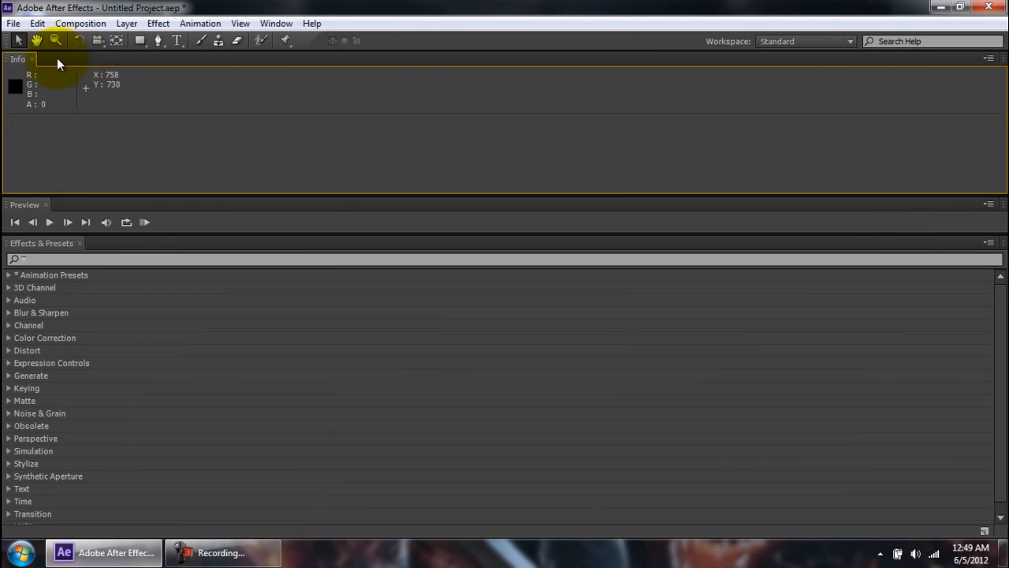
left_click(32, 58)
left_click(46, 58)
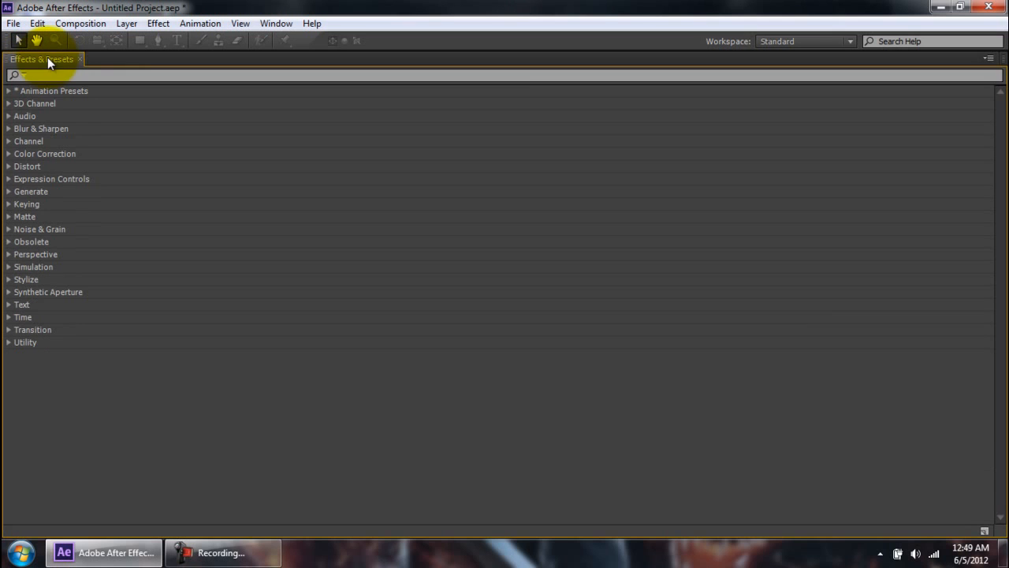
left_click(79, 59)
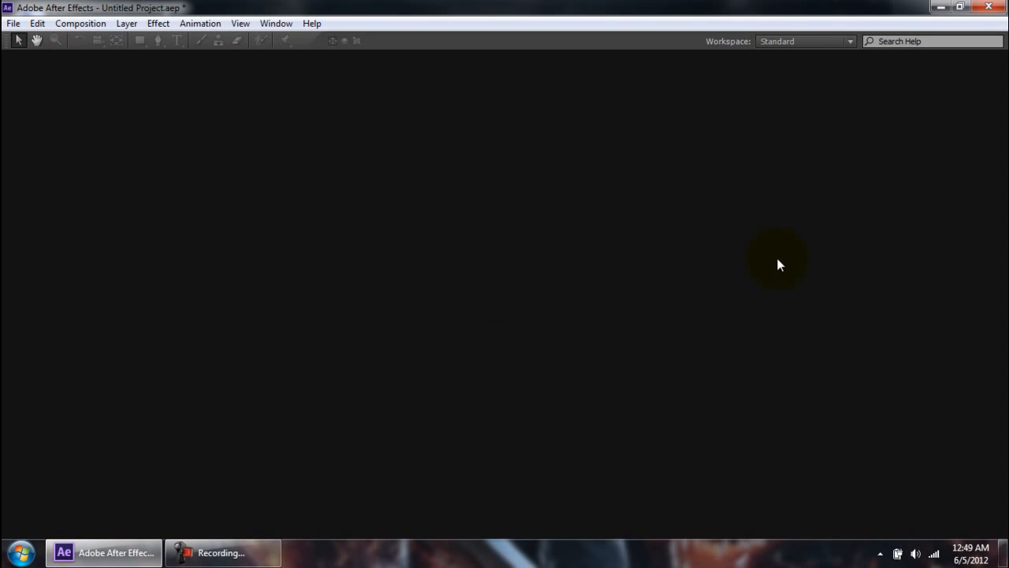
left_click(223, 552)
left_click(265, 548)
left_click(257, 548)
left_click(852, 46)
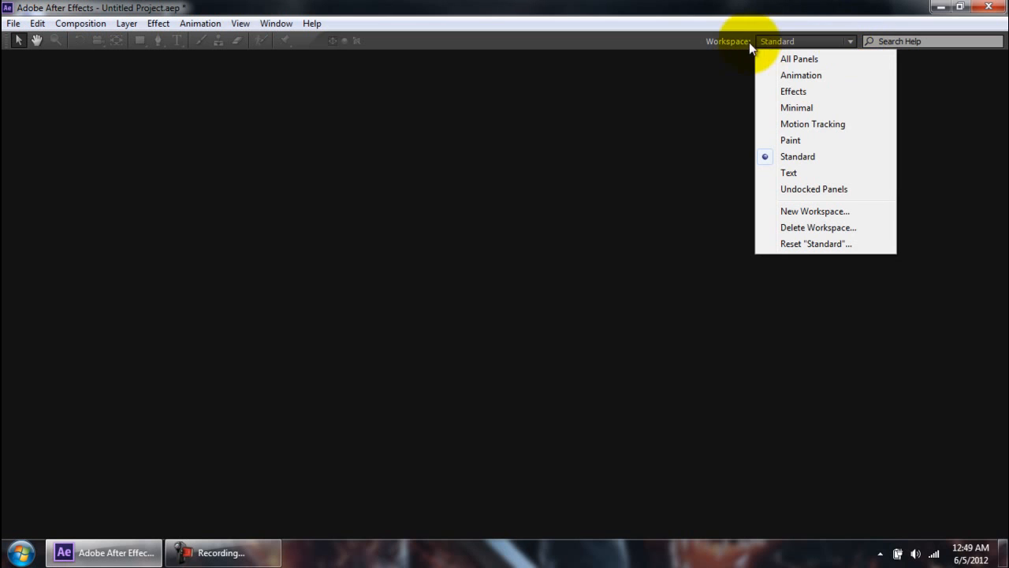
left_click(653, 48)
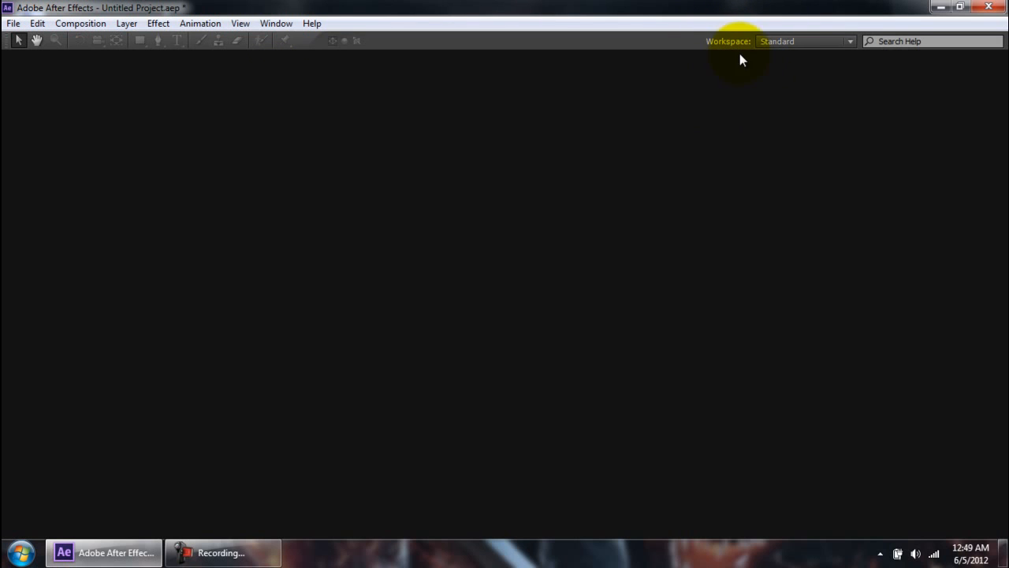
left_click(849, 46)
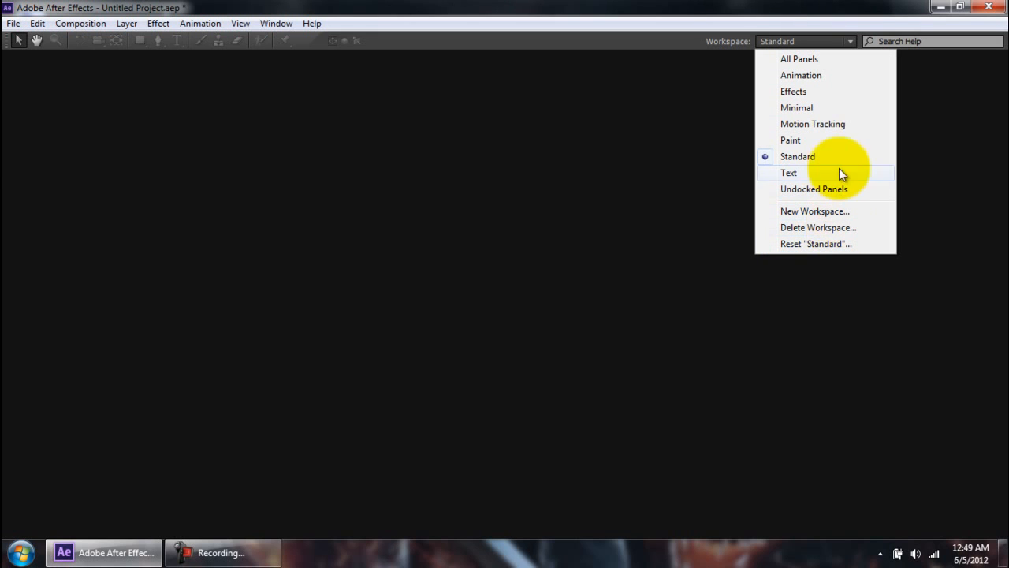
left_click(270, 235)
left_click(195, 560)
left_click(195, 560)
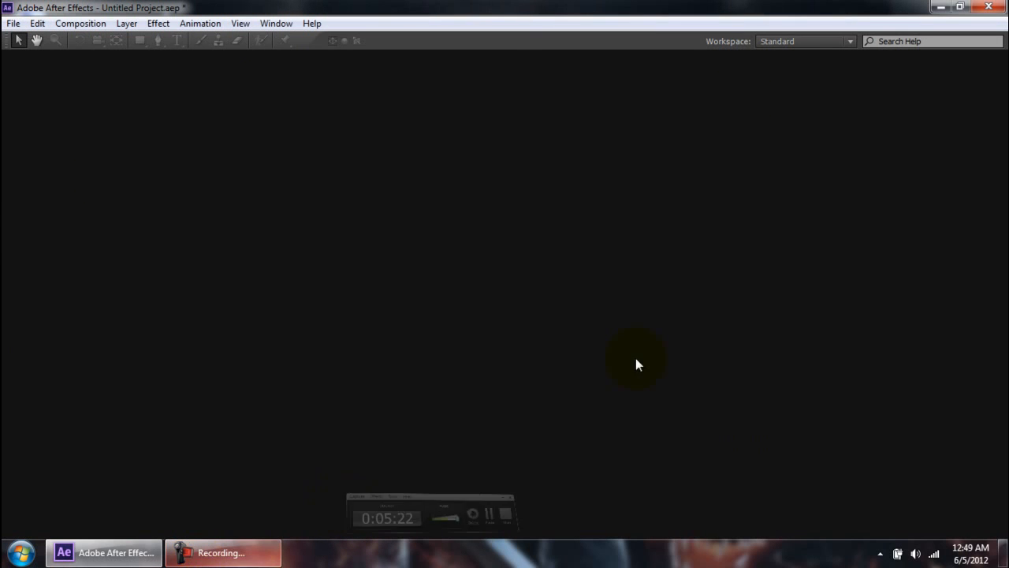
Reset the Standard workspace to its original layout and move the Comp 1 playhead to 0;00;03;13.
left_click(849, 41)
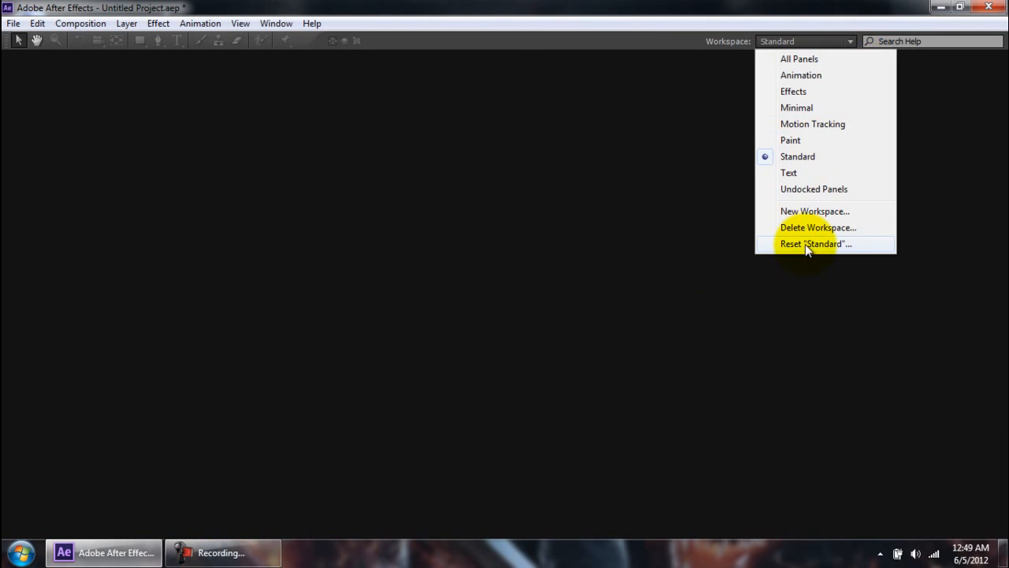
left_click(805, 244)
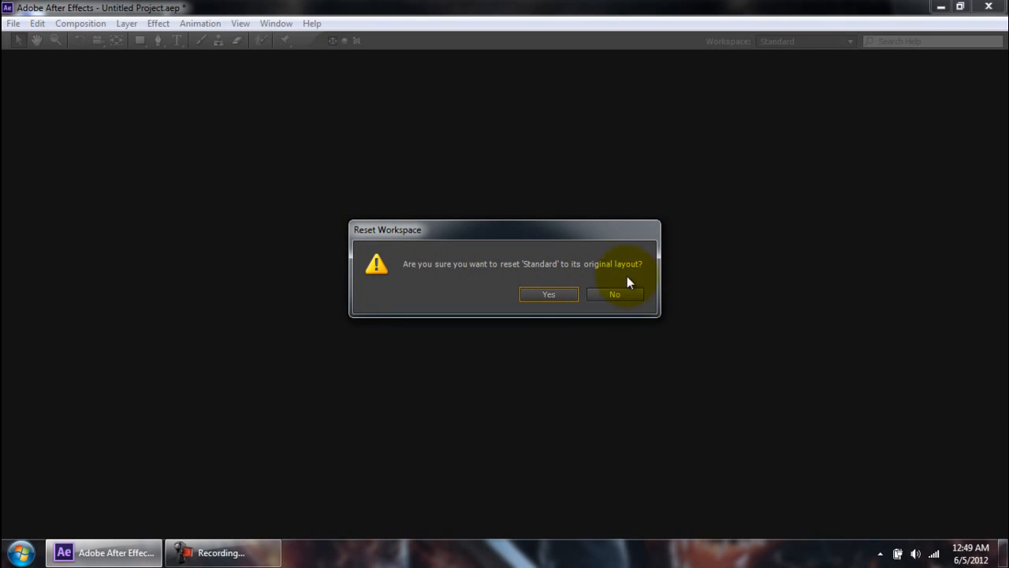
left_click(560, 291)
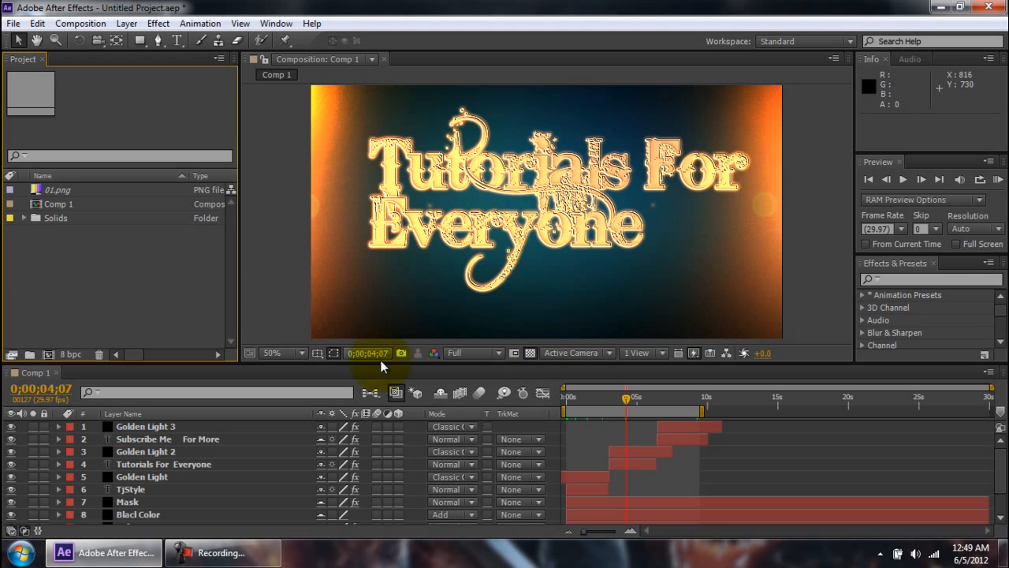
left_click_drag(628, 399, 615, 399)
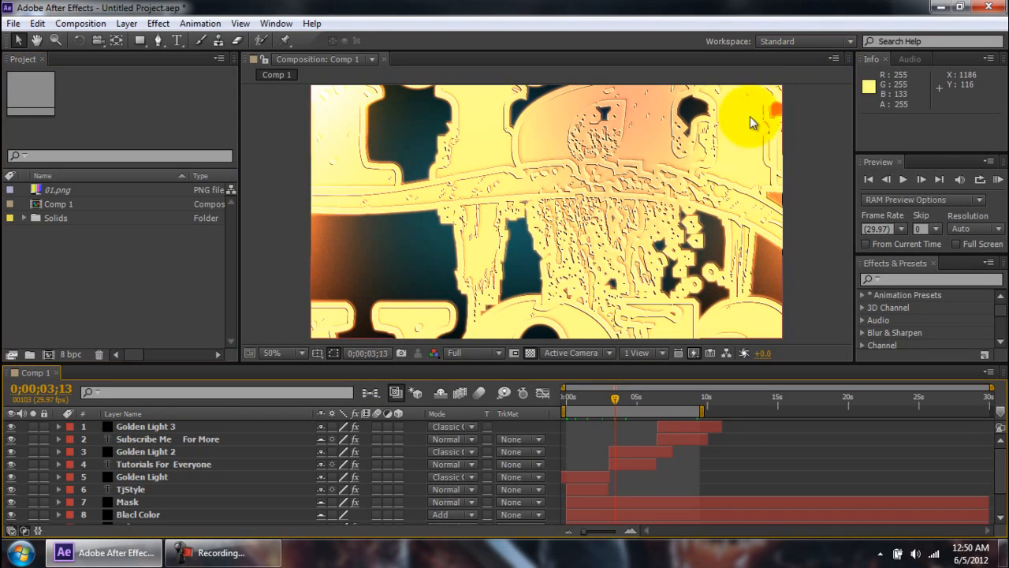
Switch the workspace to All Panels and Animation to compare their layouts, and return to Standard.
left_click(814, 42)
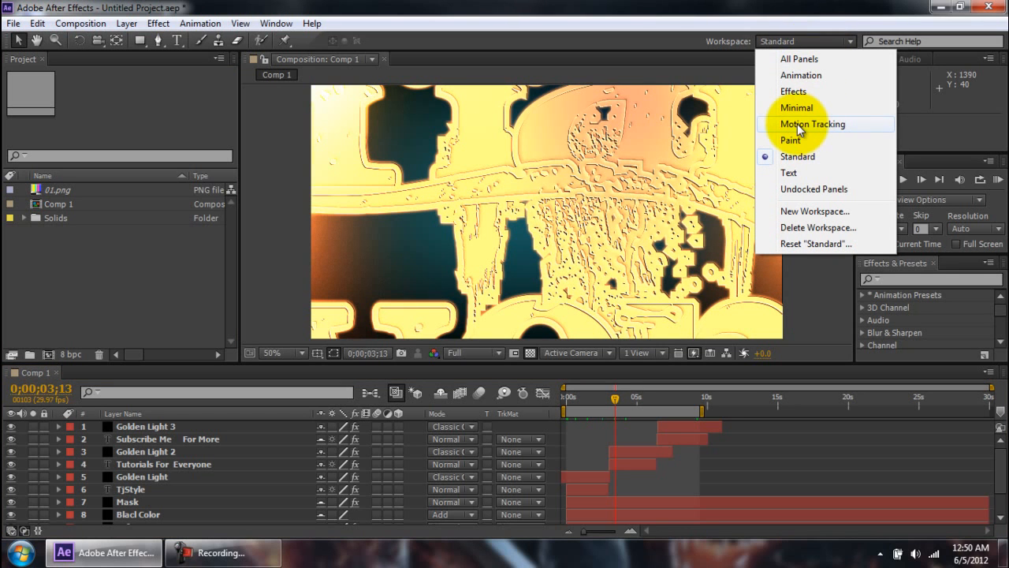
left_click(786, 62)
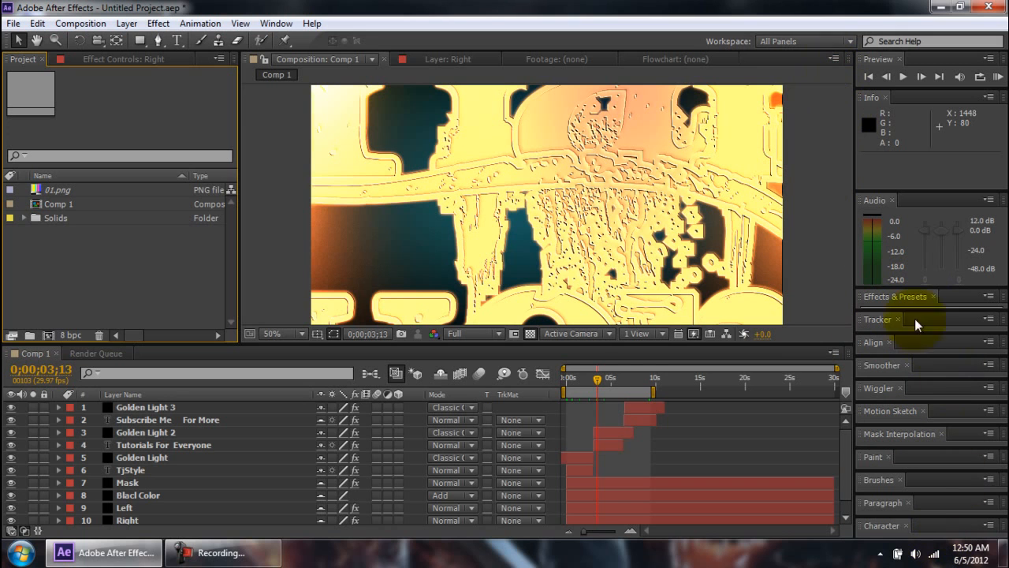
left_click(806, 40)
left_click(804, 76)
left_click(805, 42)
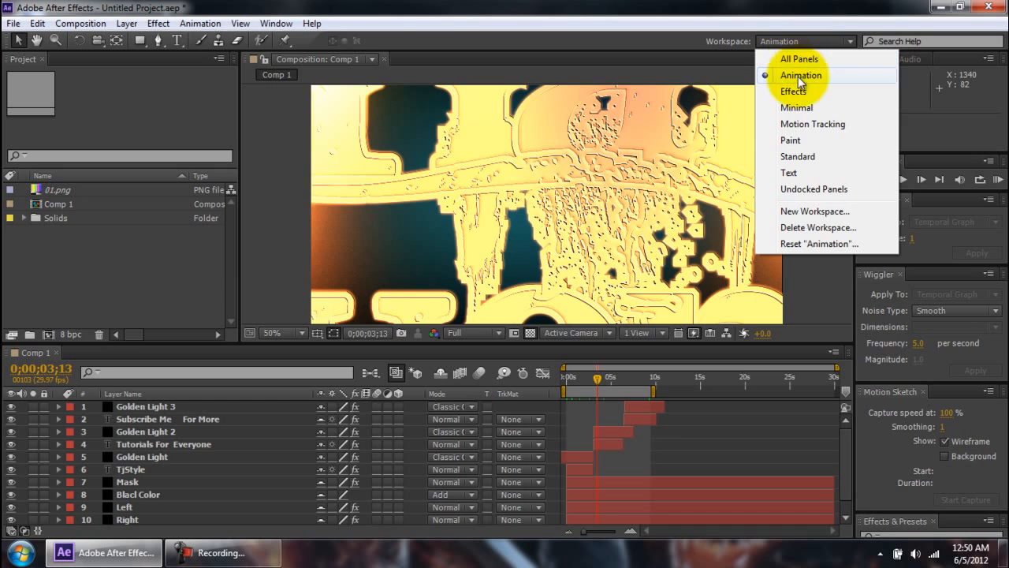
left_click(804, 156)
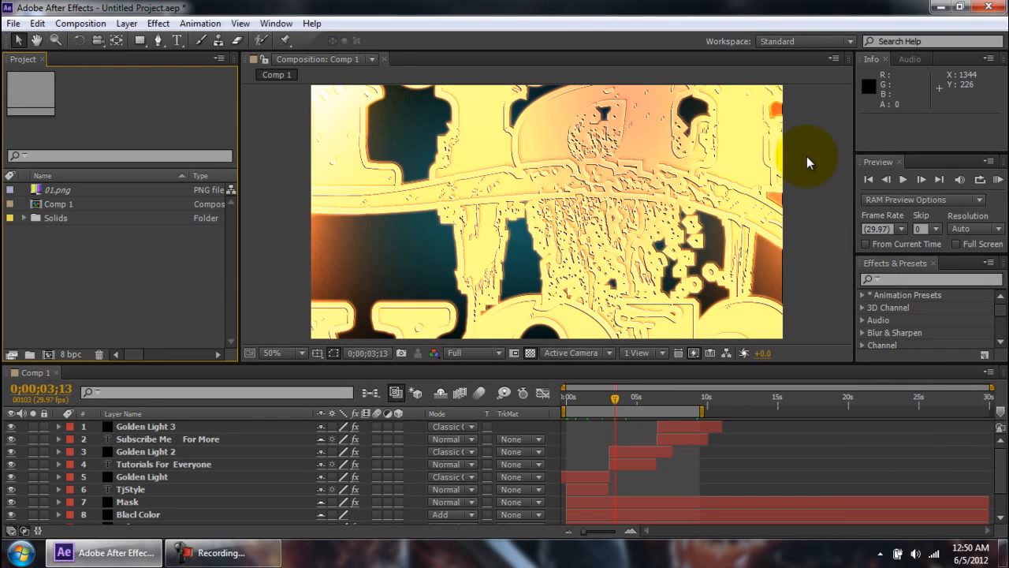
left_click(233, 562)
left_click(233, 562)
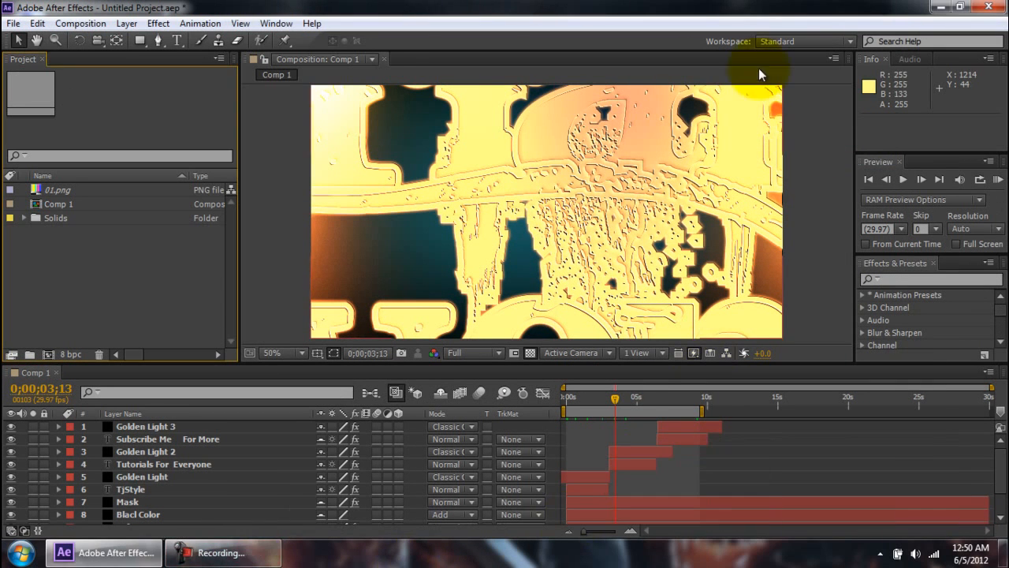
left_click(817, 41)
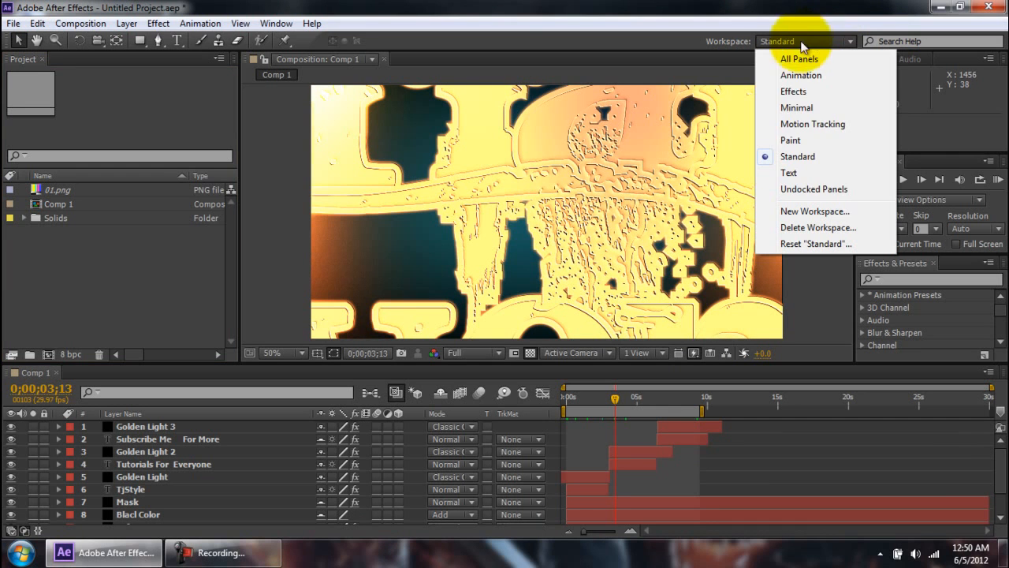
left_click(728, 43)
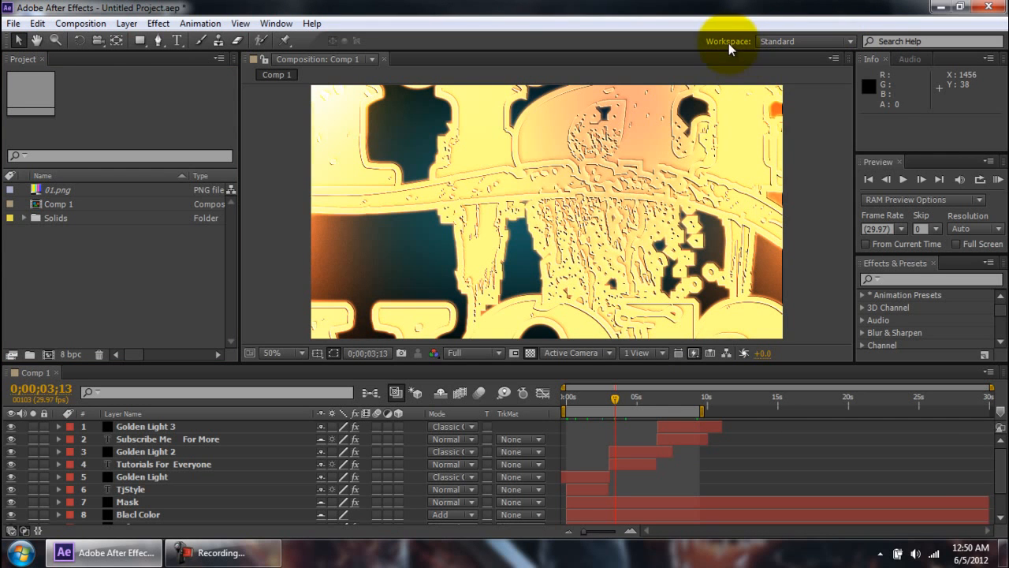
Activate the Composition, Project and Timeline panels in turn, selecting layers in Comp 1 and zooming the composition view to 25%.
left_click(285, 122)
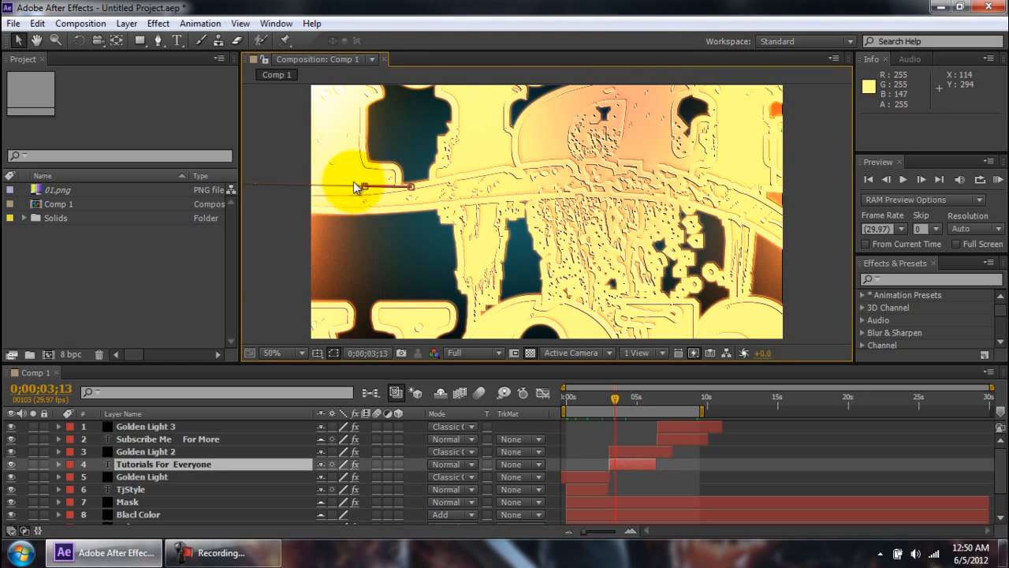
left_click(116, 291)
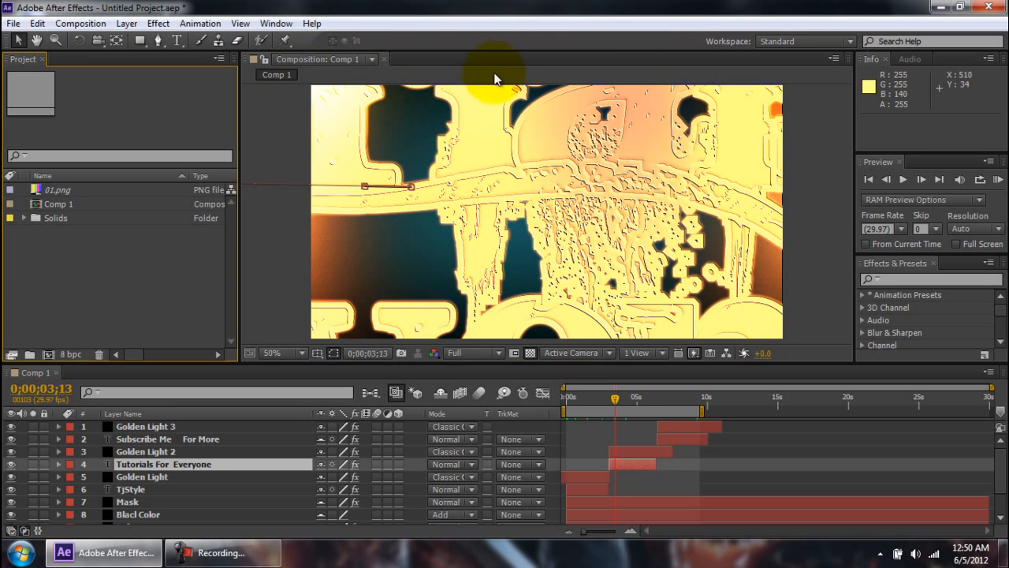
scroll(170, 455, "down", 2)
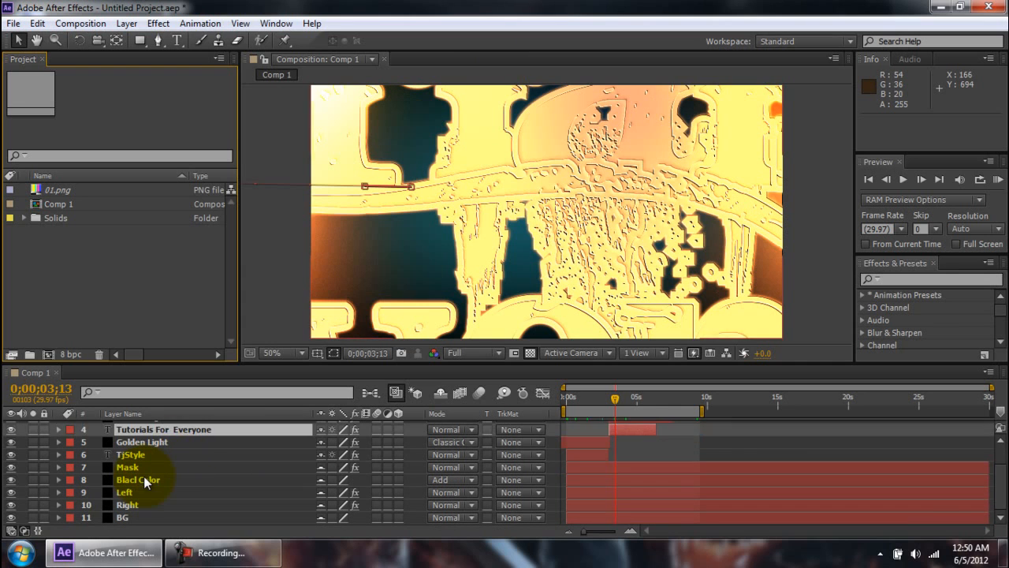
left_click(143, 476)
scroll(397, 287, "down", 2)
left_click(340, 240)
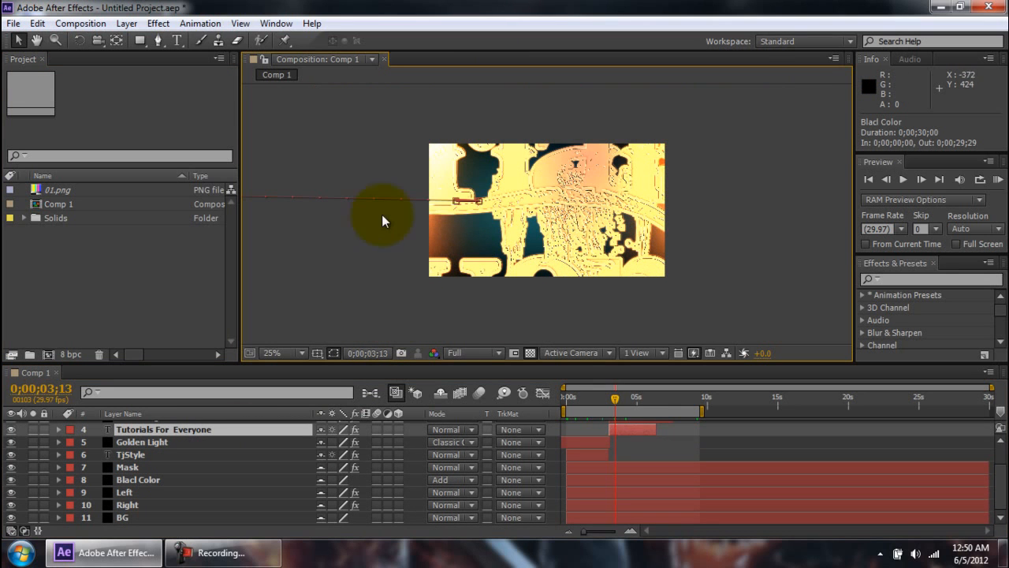
left_click(199, 454)
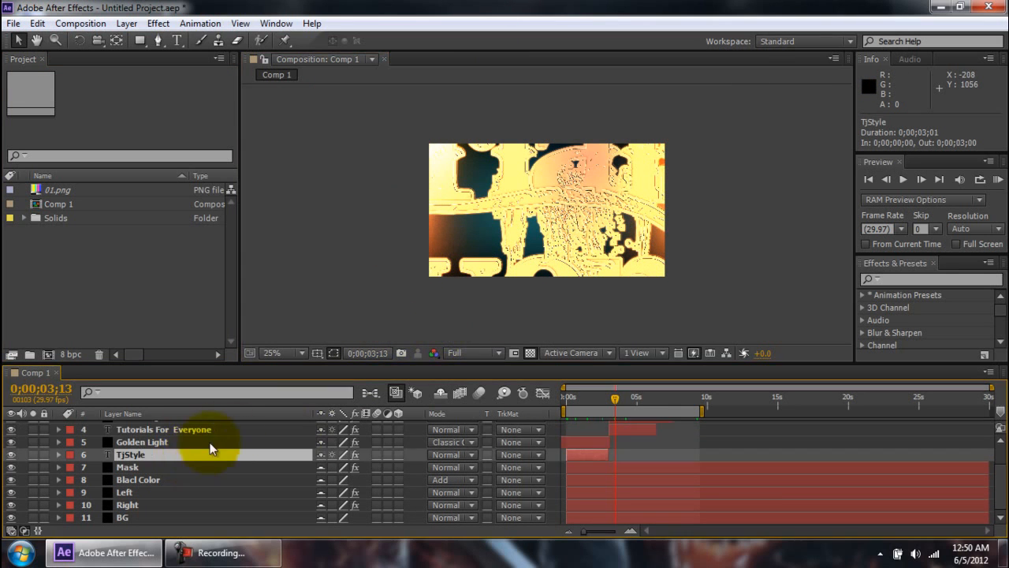
left_click(294, 112)
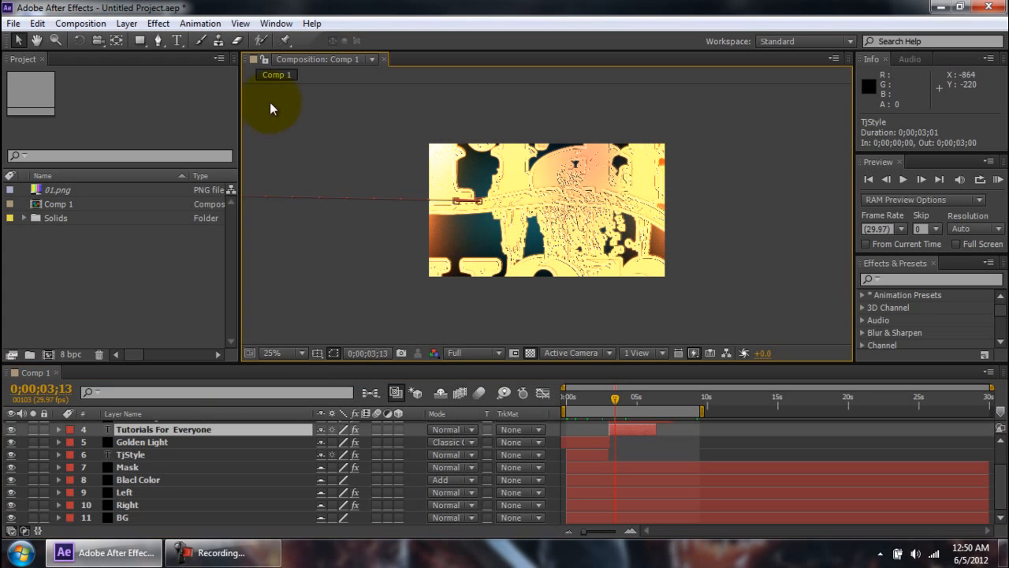
left_click(243, 559)
left_click(243, 564)
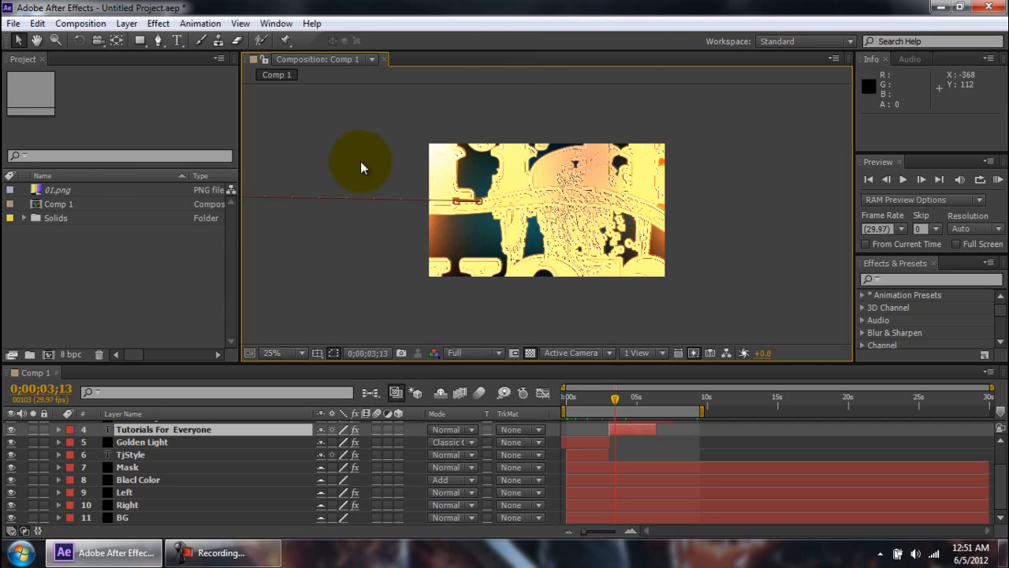
Dock the Project panel above the Composition panel so it spans that panel's full width.
left_click(170, 256)
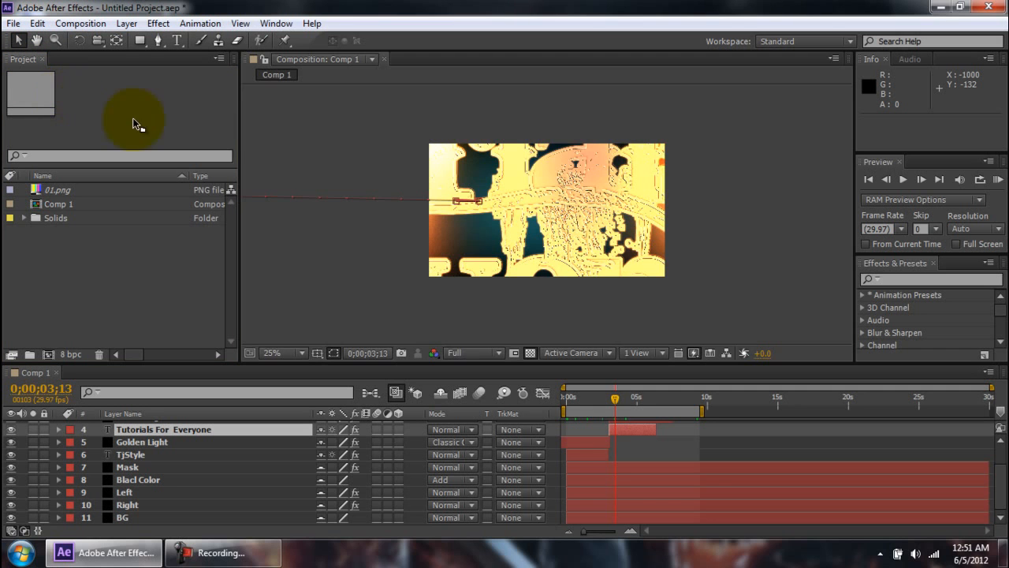
left_click(316, 144)
left_click_drag(290, 119, 204, 85)
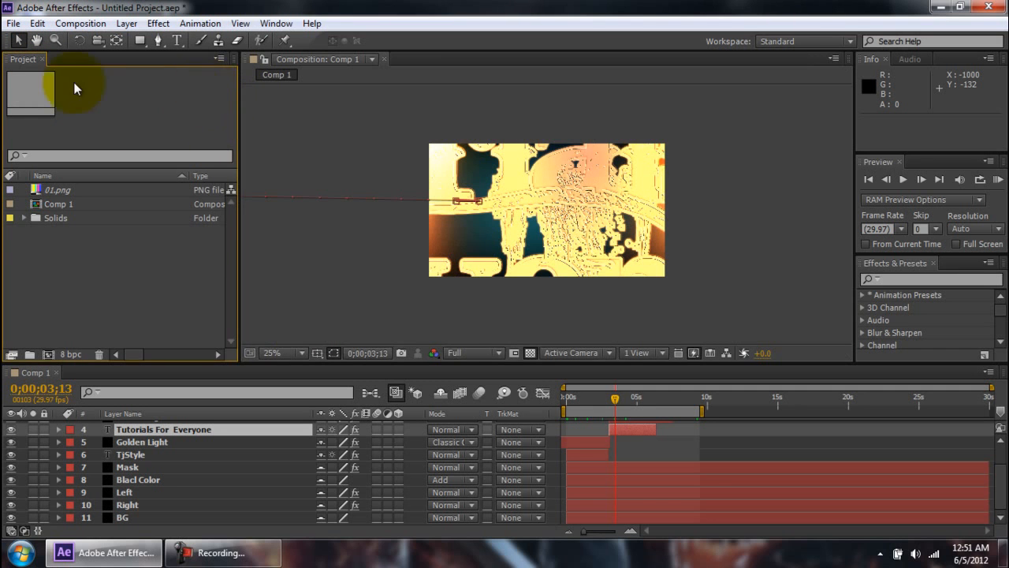
left_click_drag(35, 61, 128, 106)
left_click_drag(221, 137, 269, 148)
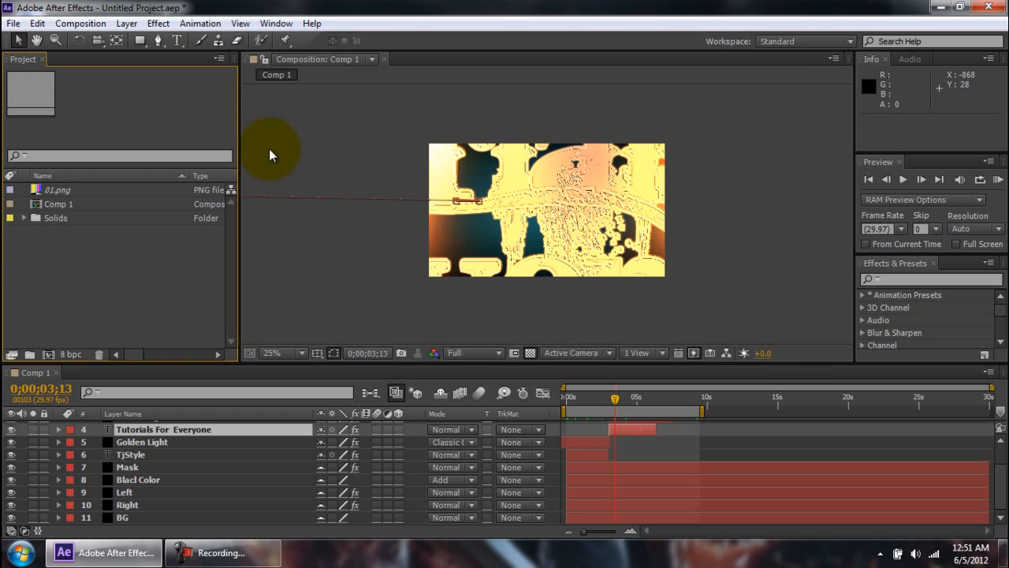
left_click_drag(21, 60, 319, 98)
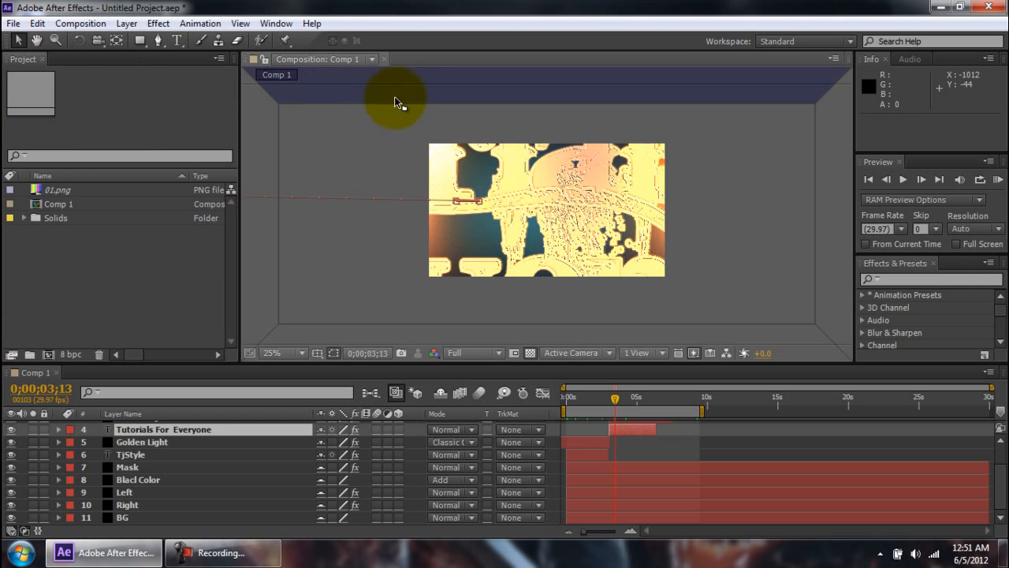
left_click_drag(425, 77, 426, 79)
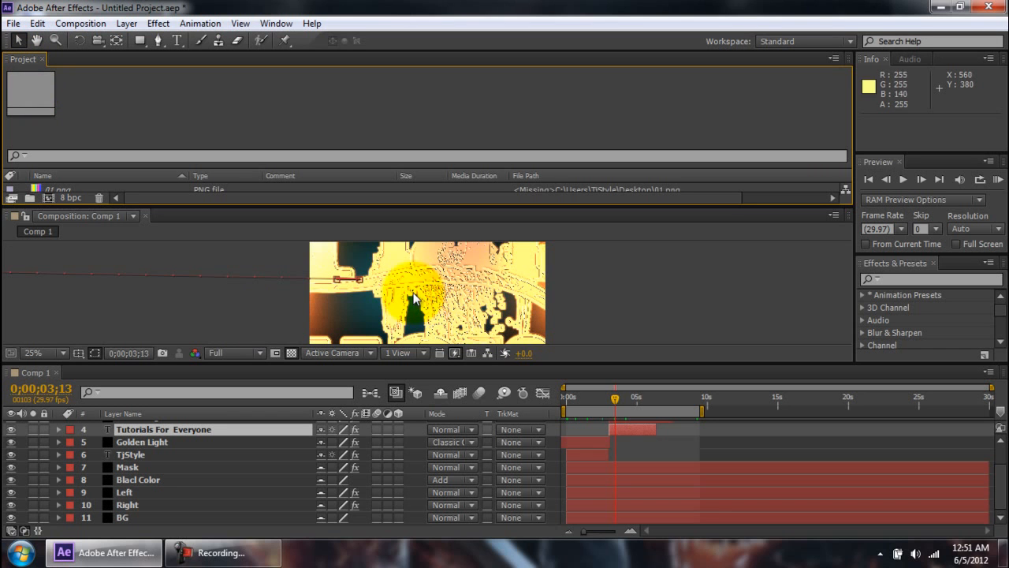
Group the Project panel with the Comp 1 timeline and switch between the two, leaving Project in front.
left_click_drag(27, 58, 92, 374)
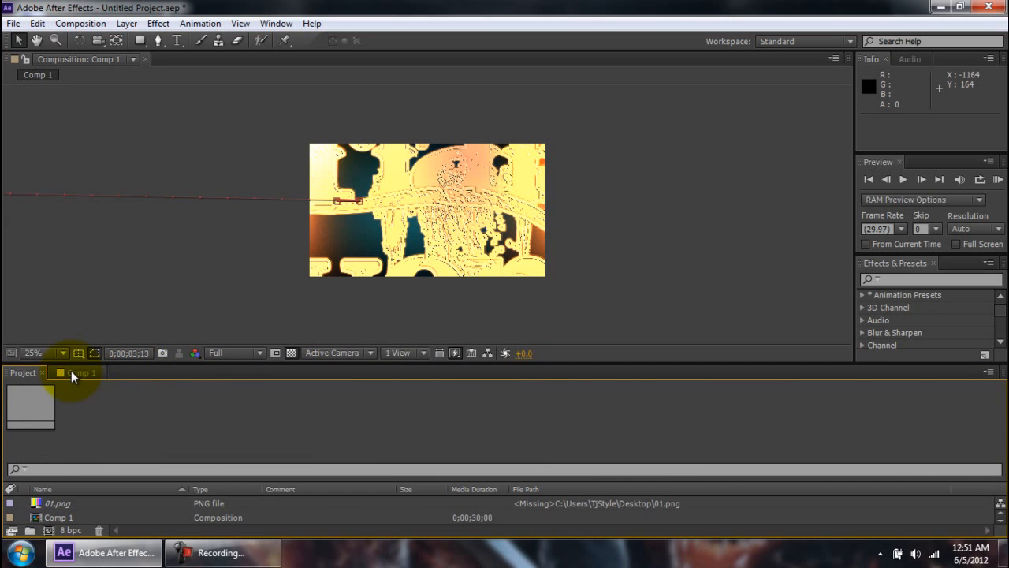
left_click(71, 371)
left_click(27, 374)
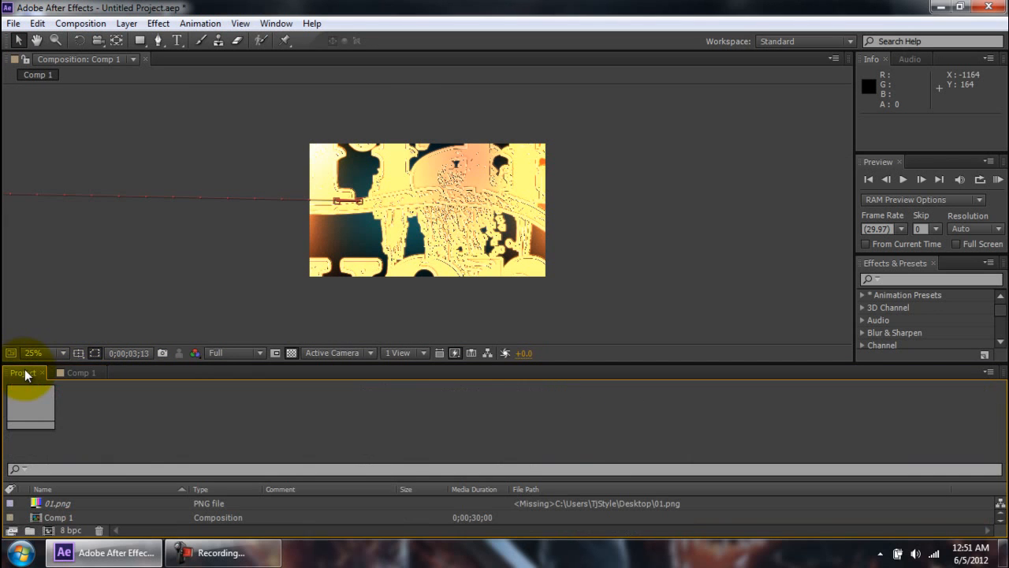
mouse_move(28, 374)
left_mouse_down()
mouse_move(34, 191)
mouse_move(27, 371)
left_mouse_up()
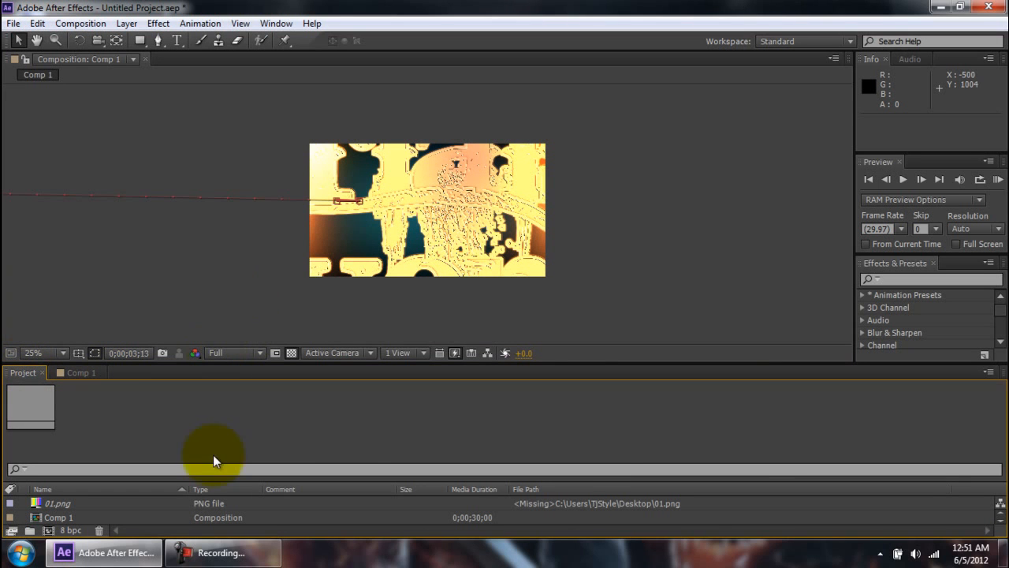
left_click(225, 553)
left_click(237, 553)
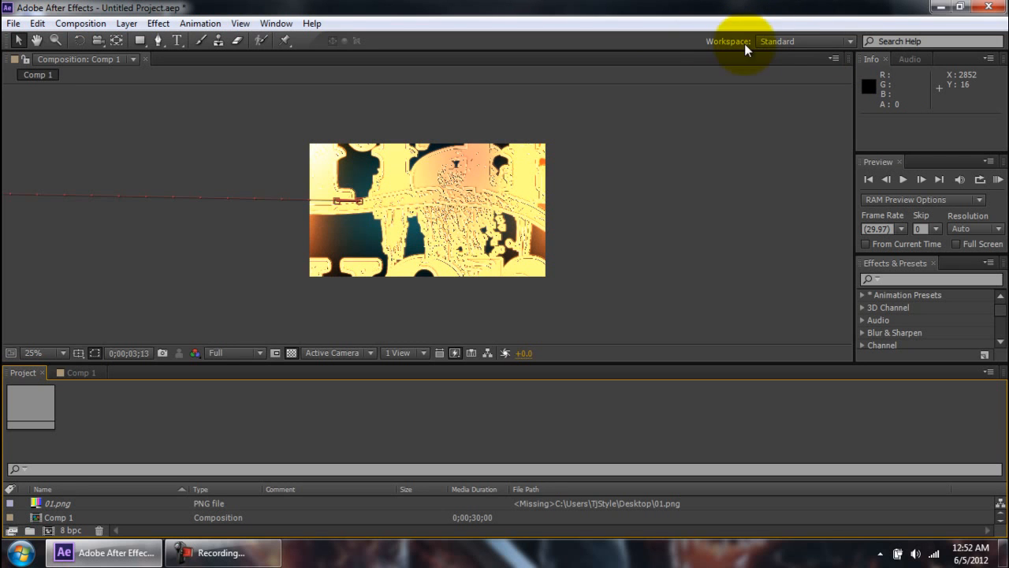
Restore the original layout of the Standard workspace, returning the Project panel to its own frame.
left_click(849, 40)
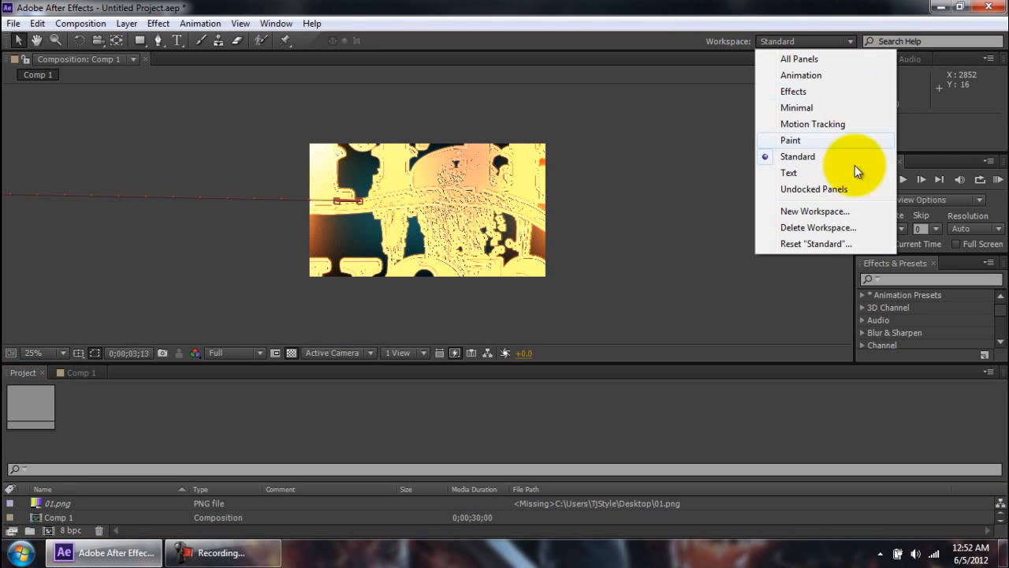
left_click(796, 242)
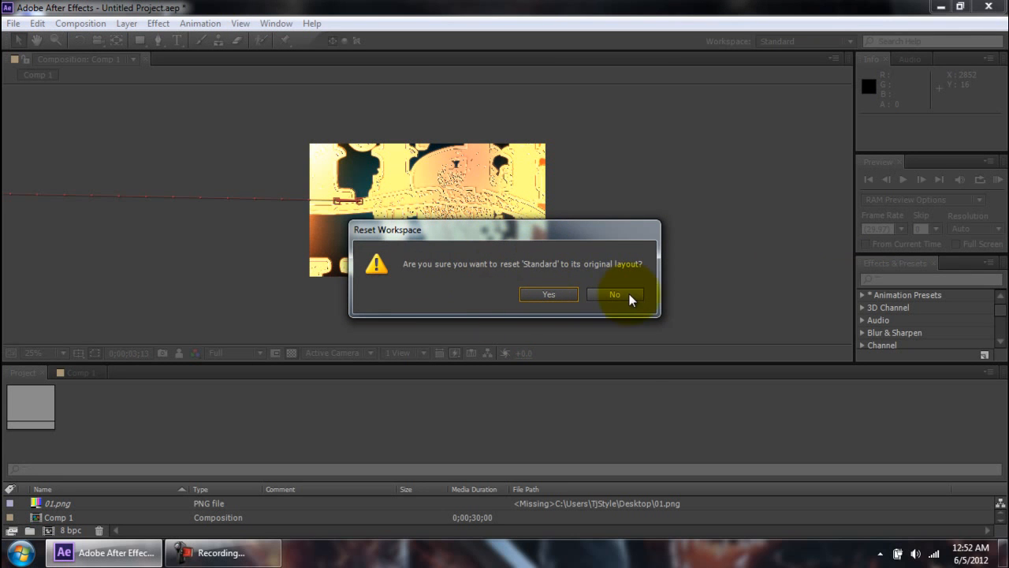
left_click(549, 295)
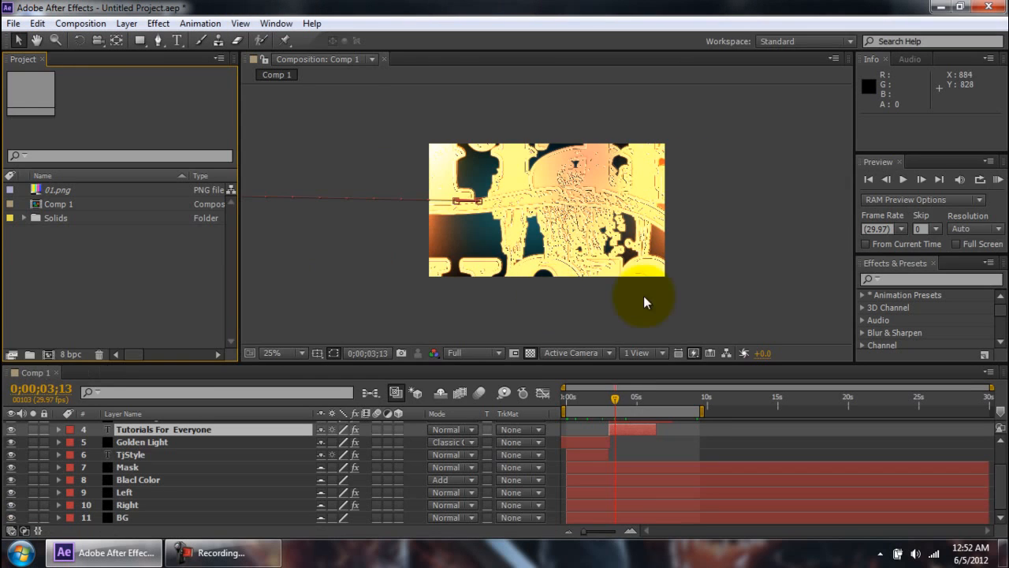
Deselect the Tutorials For Everyone layer and check the composition view at 12.5% and 25% magnification.
left_click(410, 274)
key("comma")
left_click(821, 197)
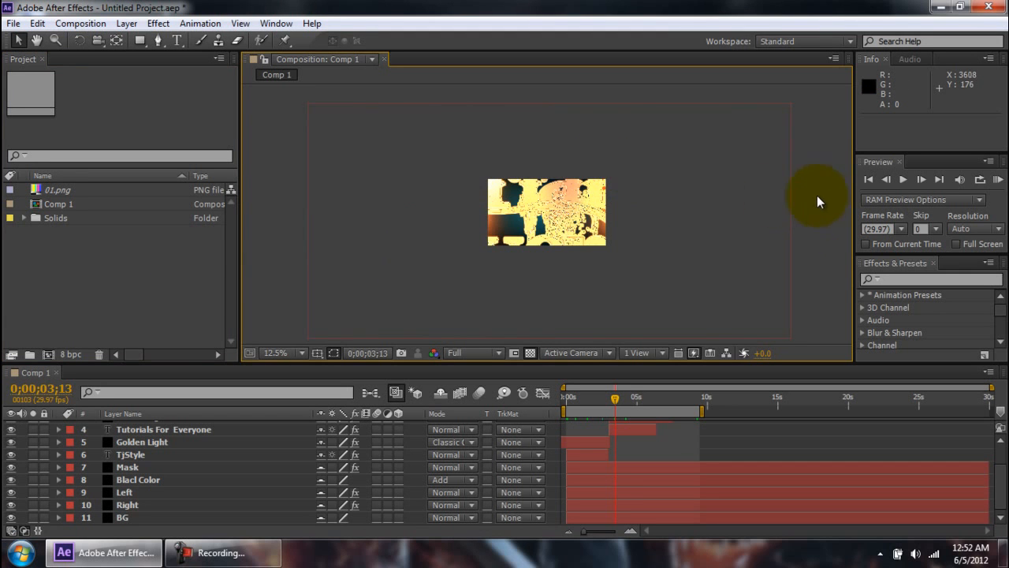
key("period")
left_click_drag(602, 201, 574, 193)
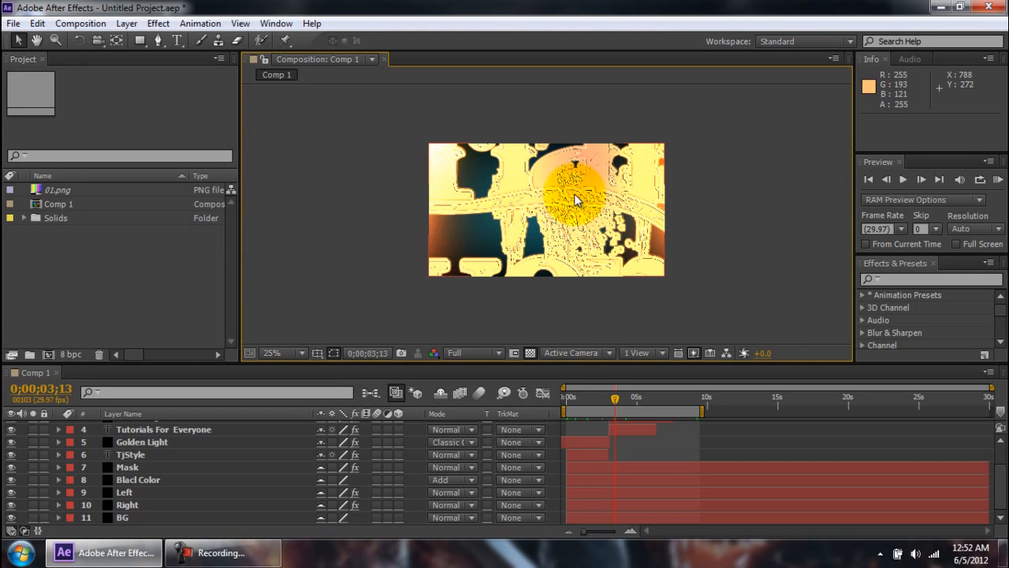
left_click(240, 559)
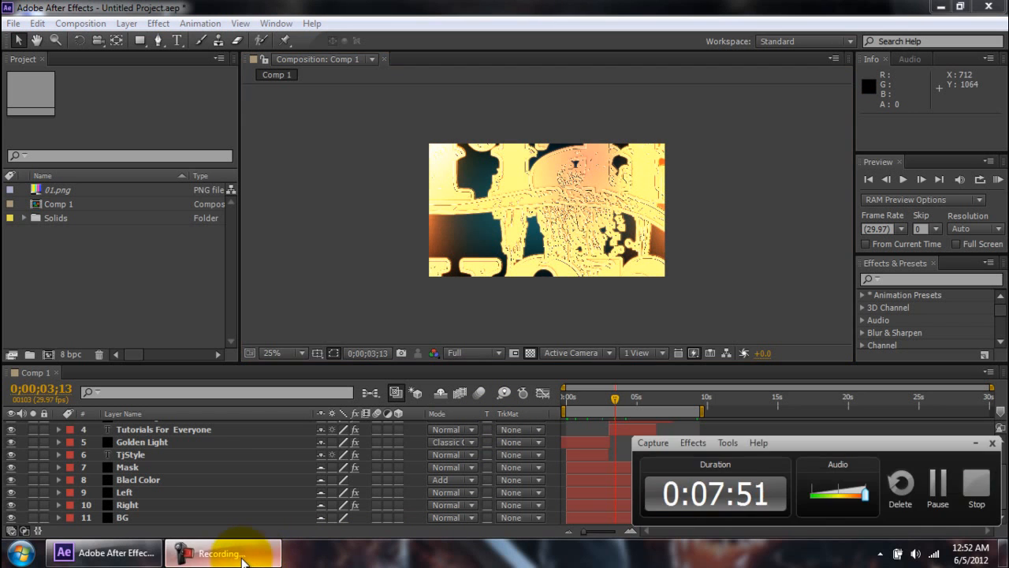
left_click(241, 558)
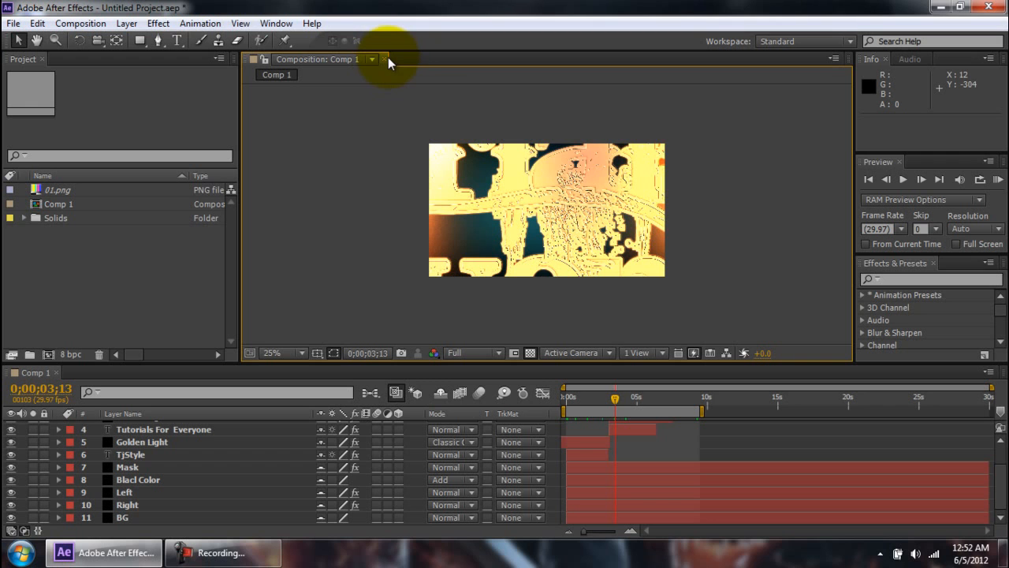
Dock the Project, Audio and Info panels into the same group as the Comp 1 timeline.
left_click(11, 79)
left_click_drag(12, 61, 823, 374)
left_click_drag(903, 55, 271, 378)
left_click_drag(870, 59, 311, 377)
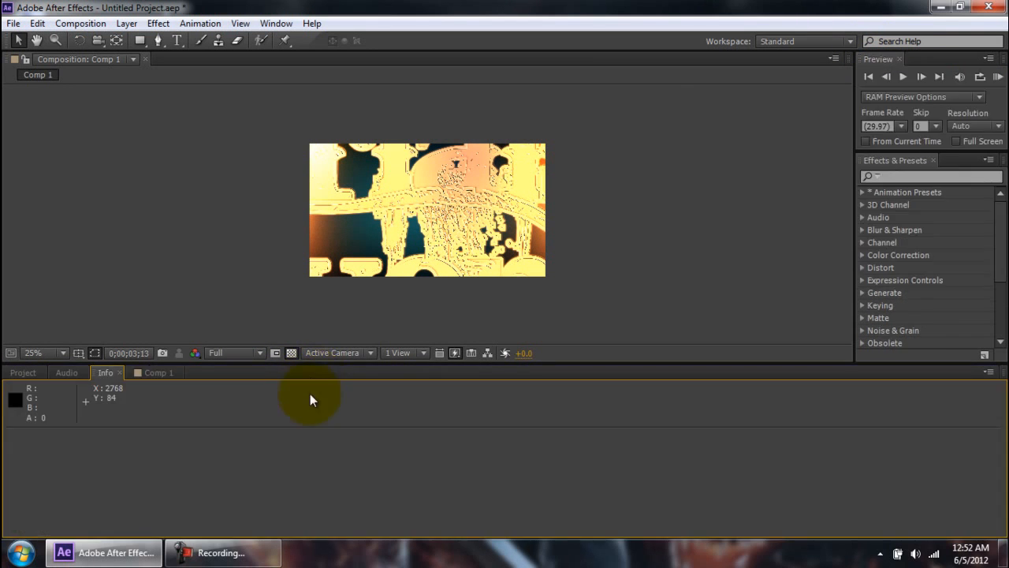
Switch between the Project, Comp 1 and Info panels within their shared group, leaving Info in front.
left_click(45, 372)
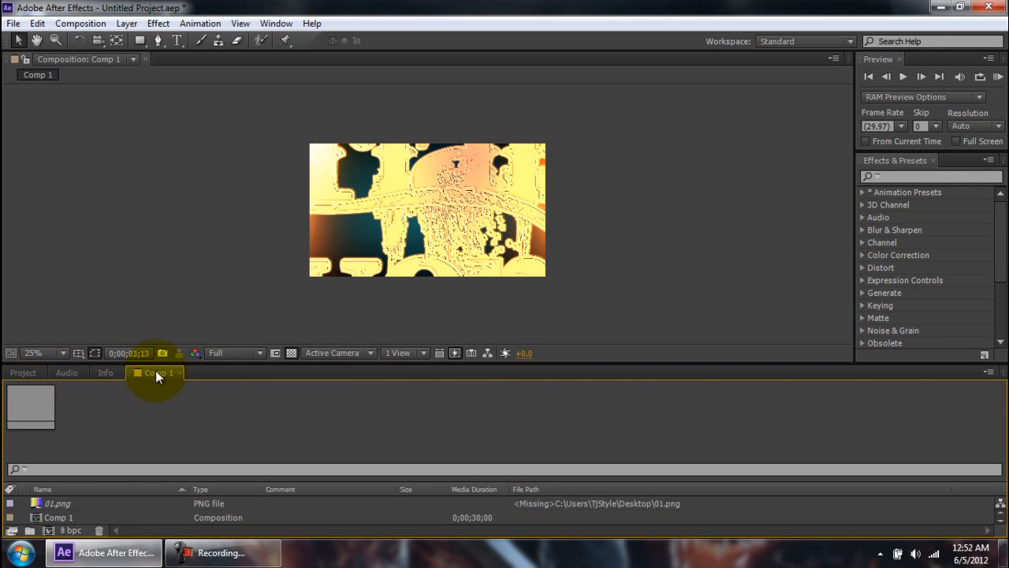
left_click(155, 371)
left_click(119, 373)
left_click(149, 374)
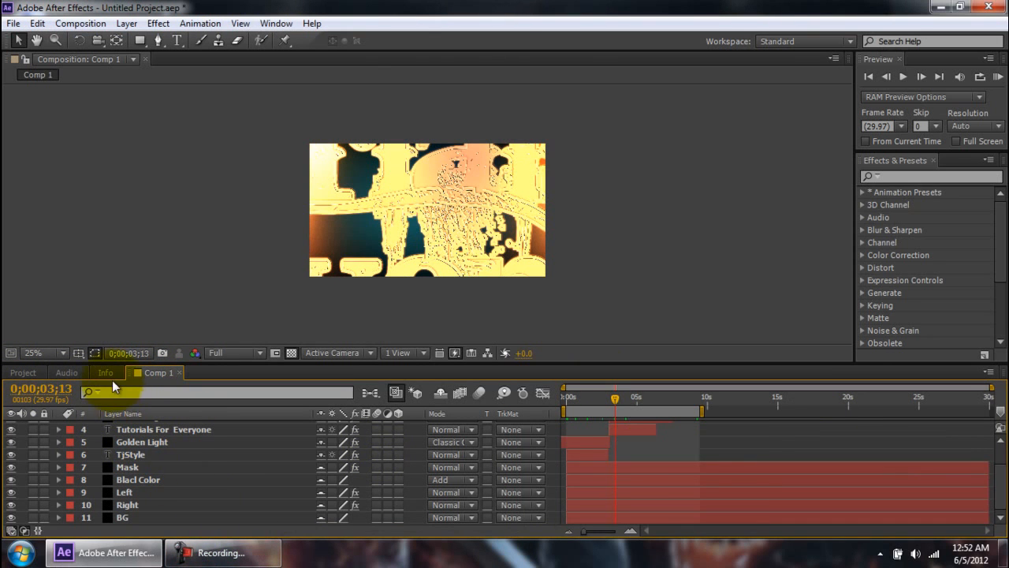
left_click(105, 372)
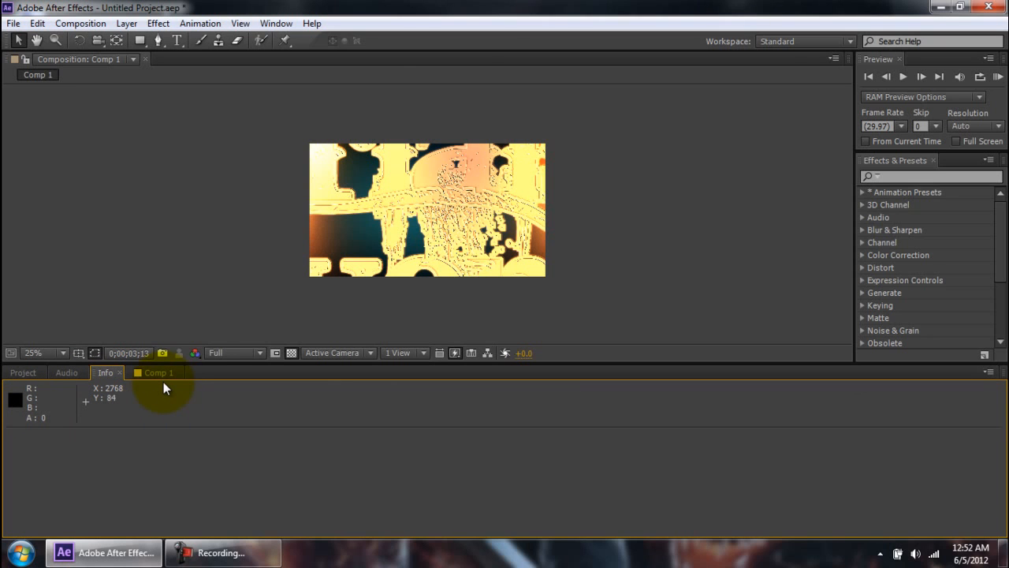
Close the Info panel and review the lists of workspaces and available panels.
left_click(121, 377)
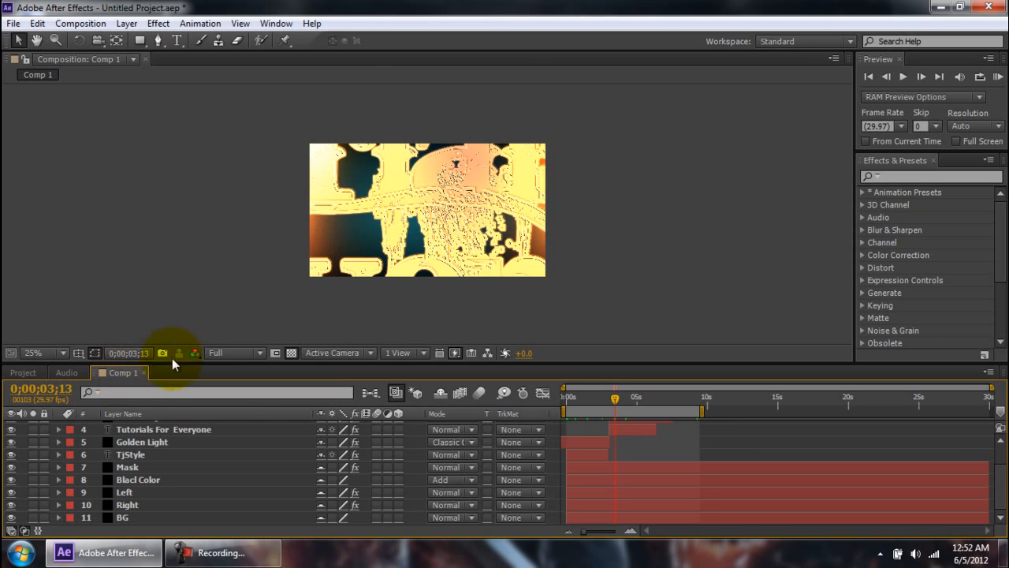
left_click(819, 45)
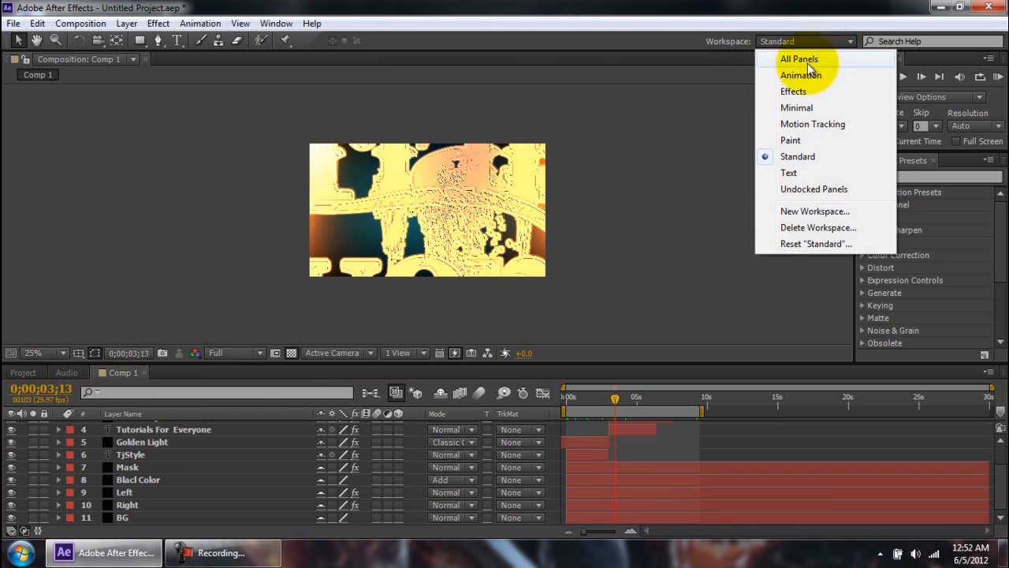
left_click(664, 150)
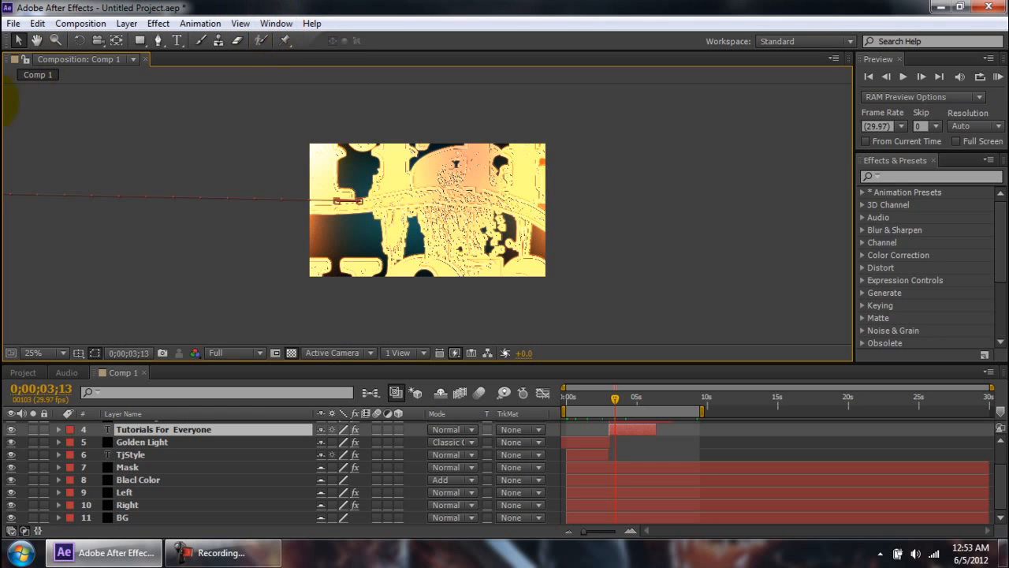
left_click(289, 24)
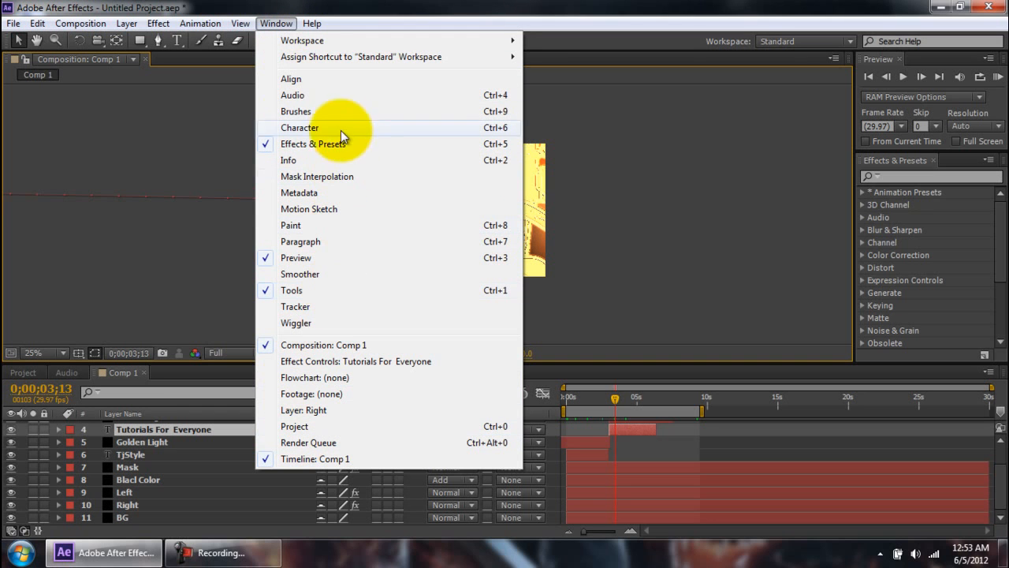
left_click(800, 115)
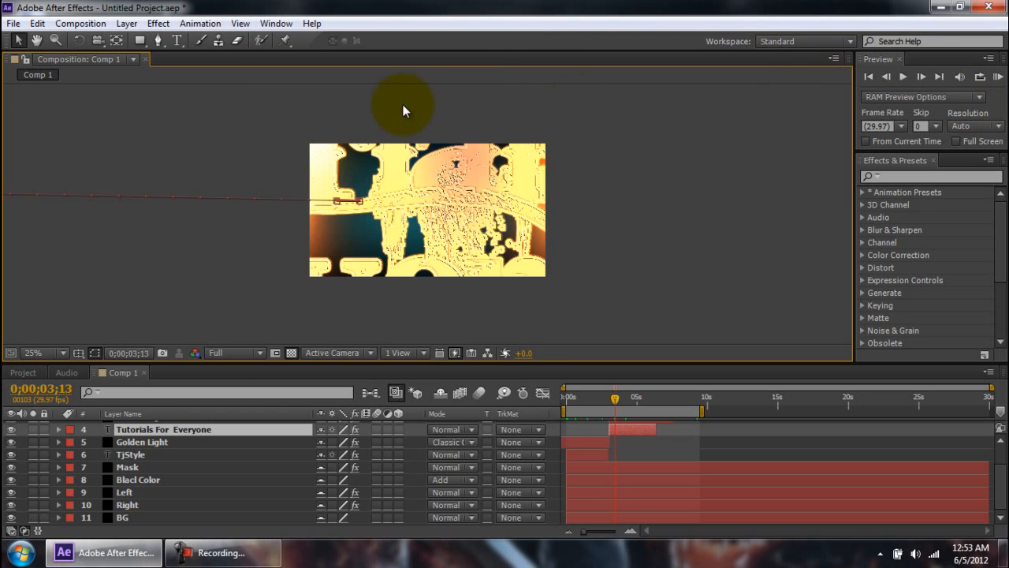
left_click(901, 60)
left_click(896, 157)
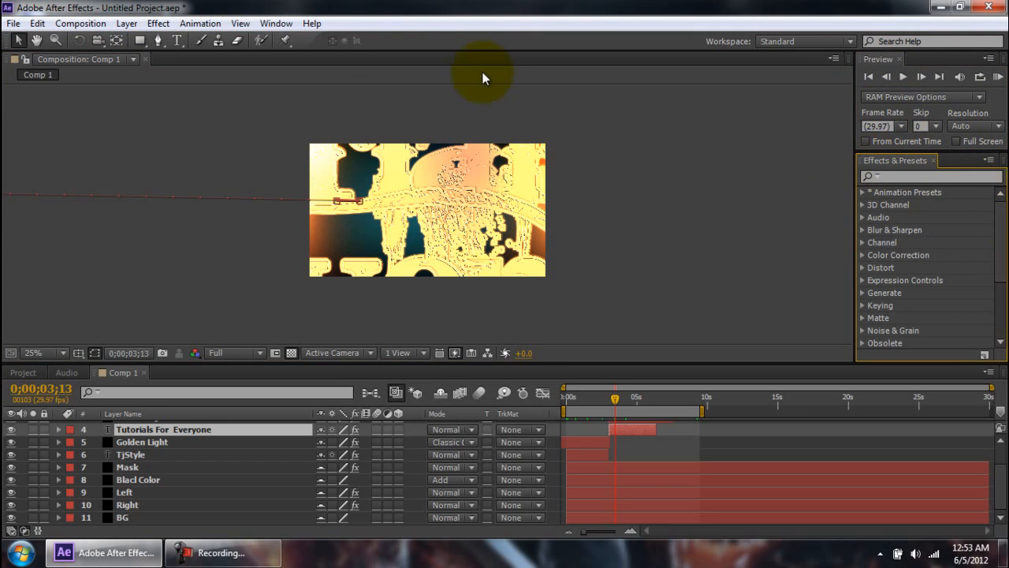
Reopen the Info panel and place it between the Audio and Comp 1 panels in their shared group.
left_click(283, 23)
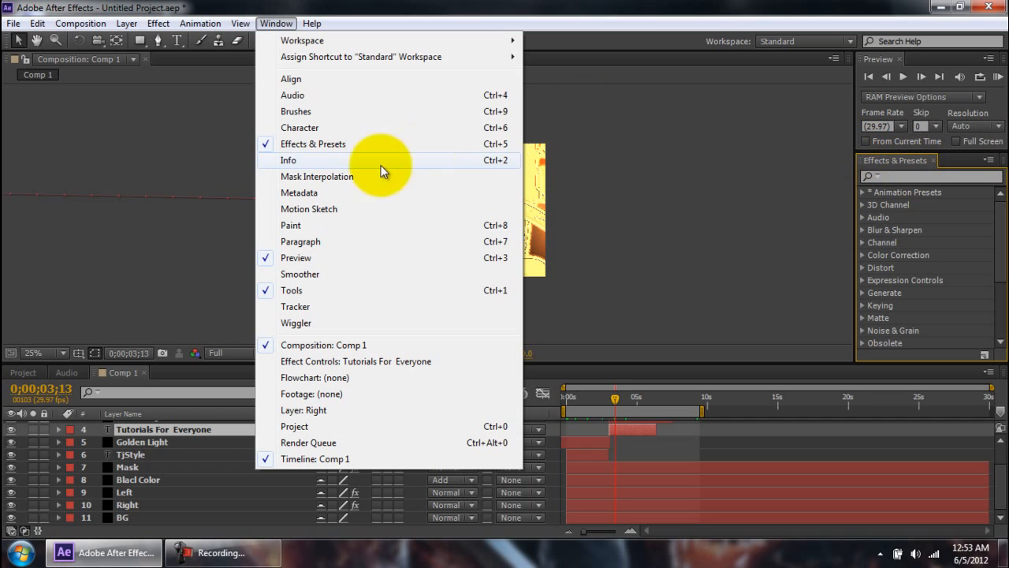
left_click(288, 160)
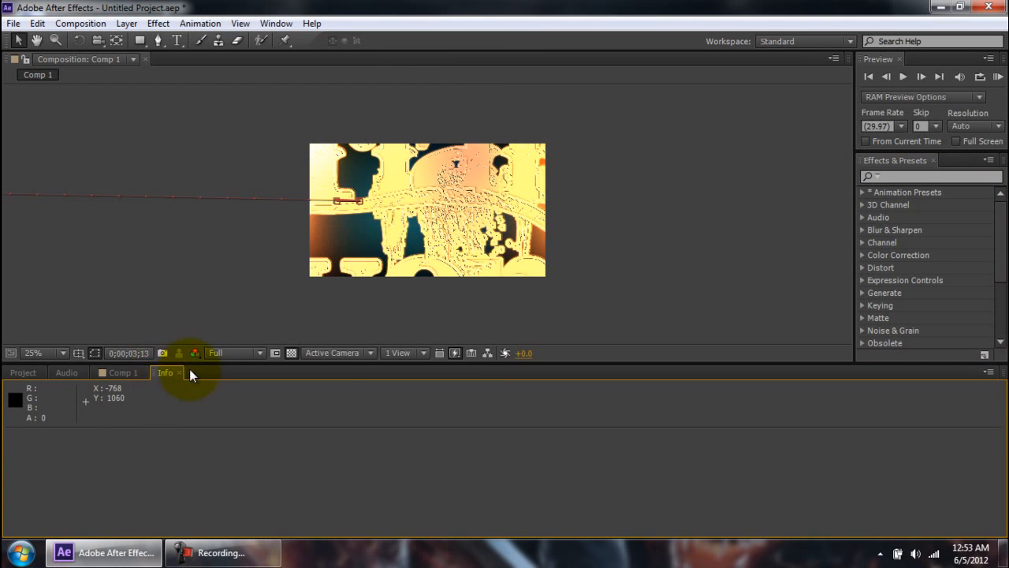
left_click_drag(132, 373, 181, 368)
left_click(103, 373)
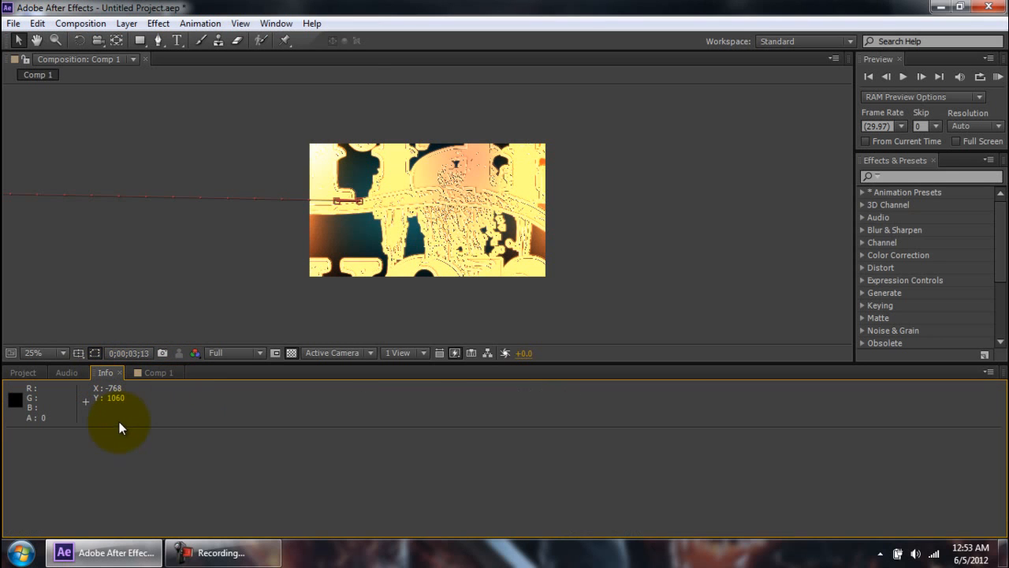
left_click(234, 544)
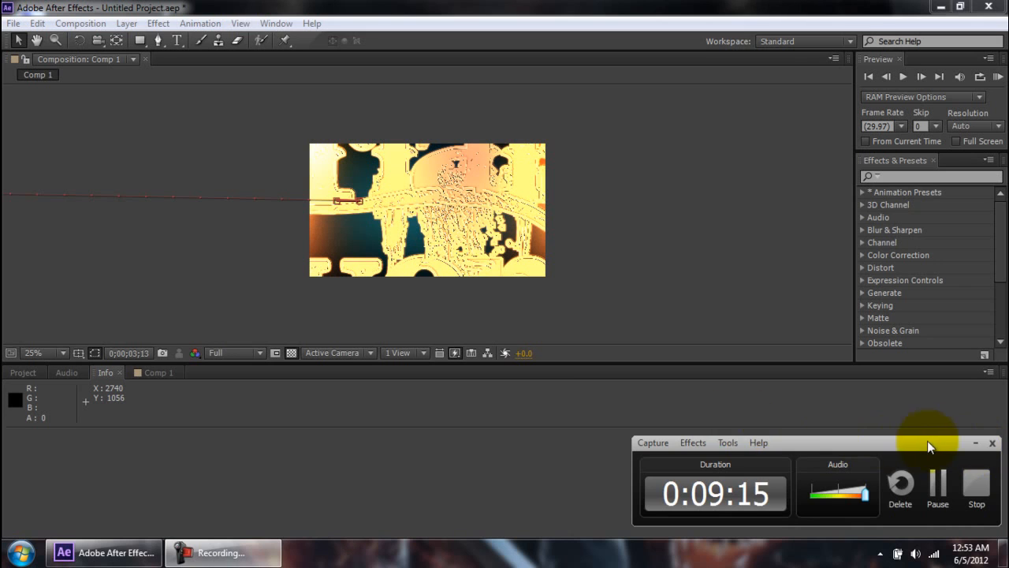
left_click(972, 442)
Alternate between the Info panel and the Comp 1 timeline, leaving the Comp 1 timeline in front.
left_click(135, 372)
left_click(106, 373)
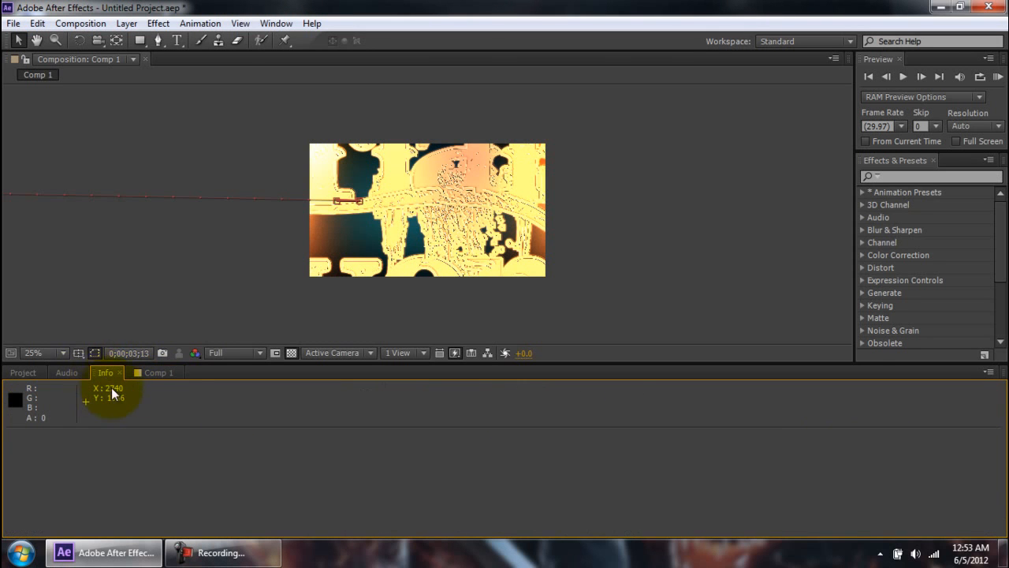
left_click(157, 373)
left_click(114, 373)
left_click(155, 374)
left_click(813, 44)
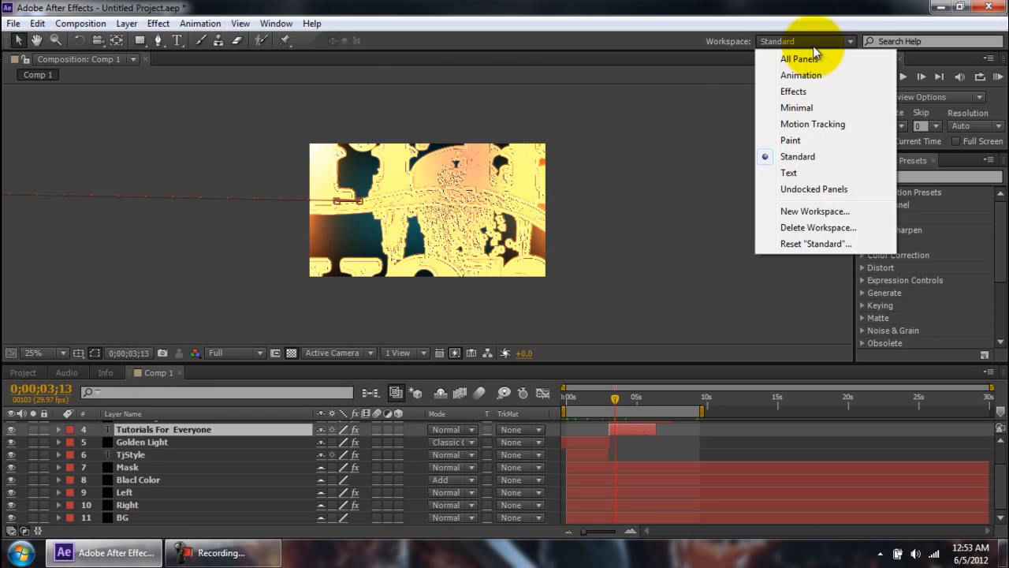
left_click(808, 243)
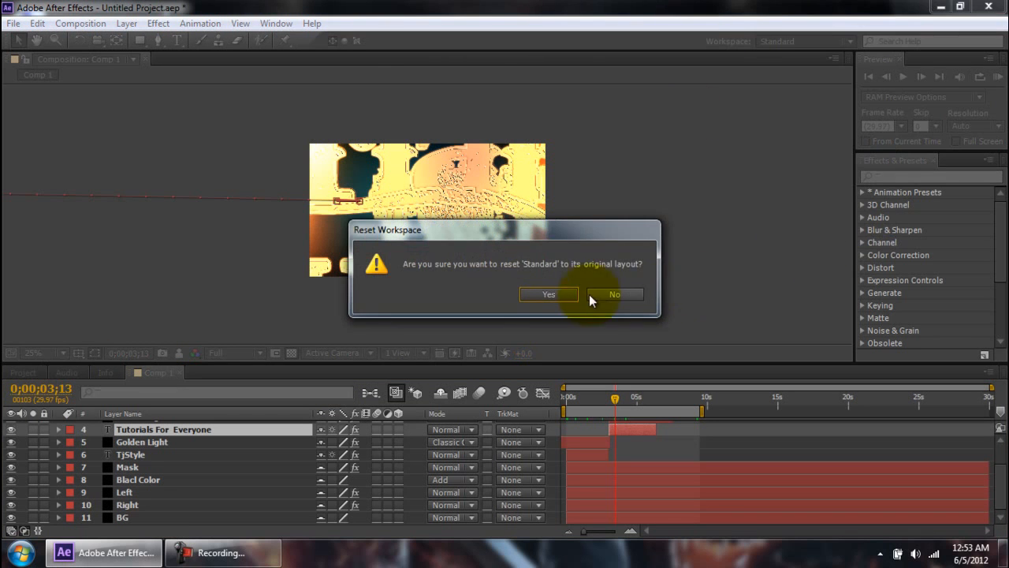
left_click(562, 294)
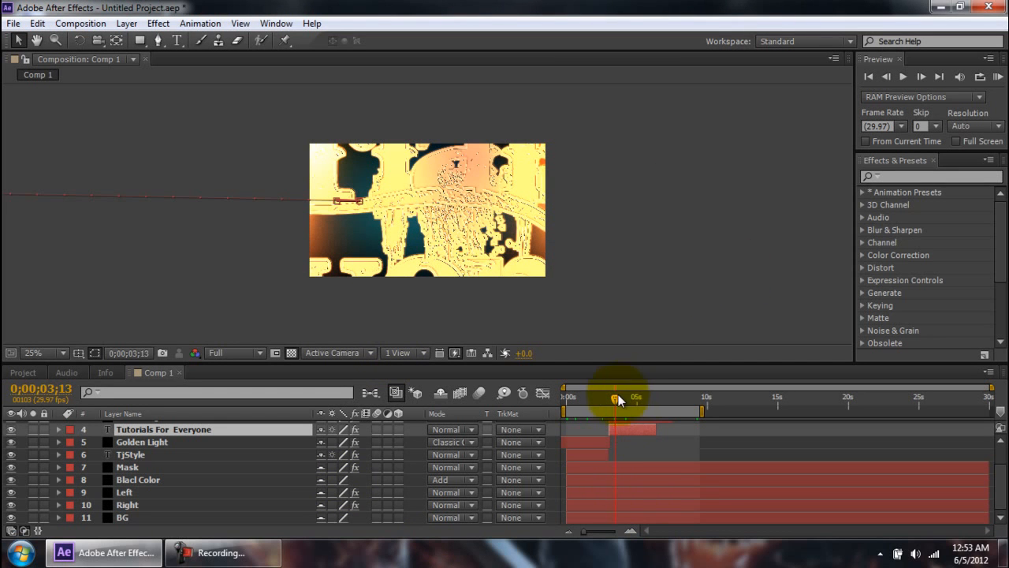
Move the current time in Comp 1 to 0;00;01;17 and deselect the Tutorials For Everyone layer.
mouse_move(605, 394)
left_mouse_down()
mouse_move(573, 394)
mouse_move(588, 394)
left_mouse_up()
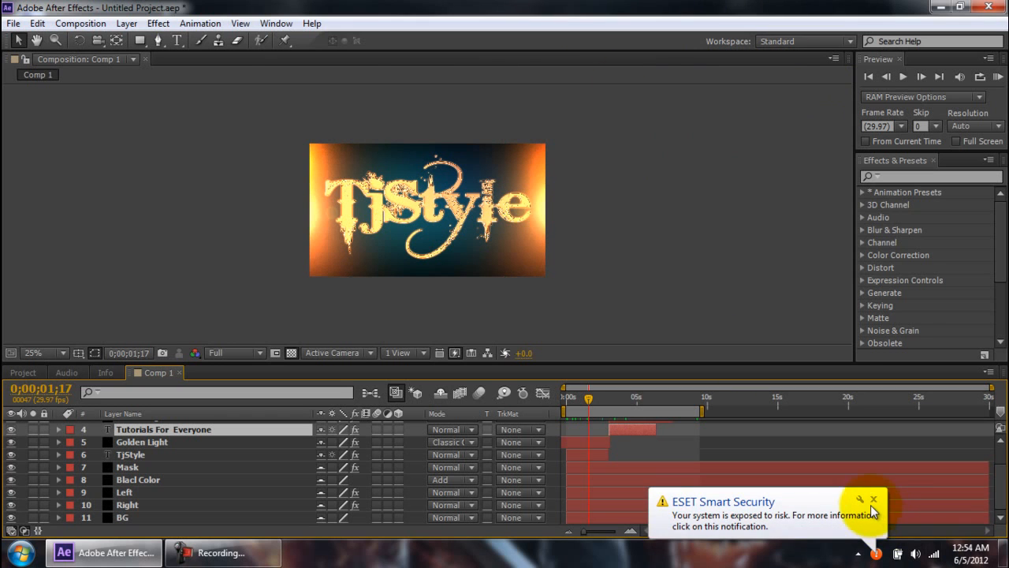
left_click(874, 500)
left_click(741, 284)
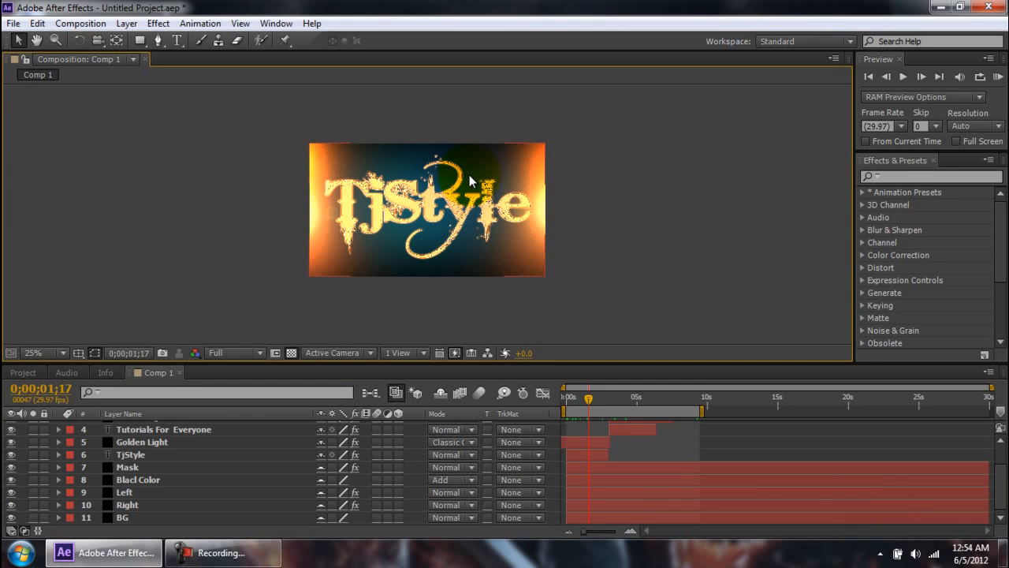
scroll(445, 188, "up", 1)
scroll(519, 228, "down", 1)
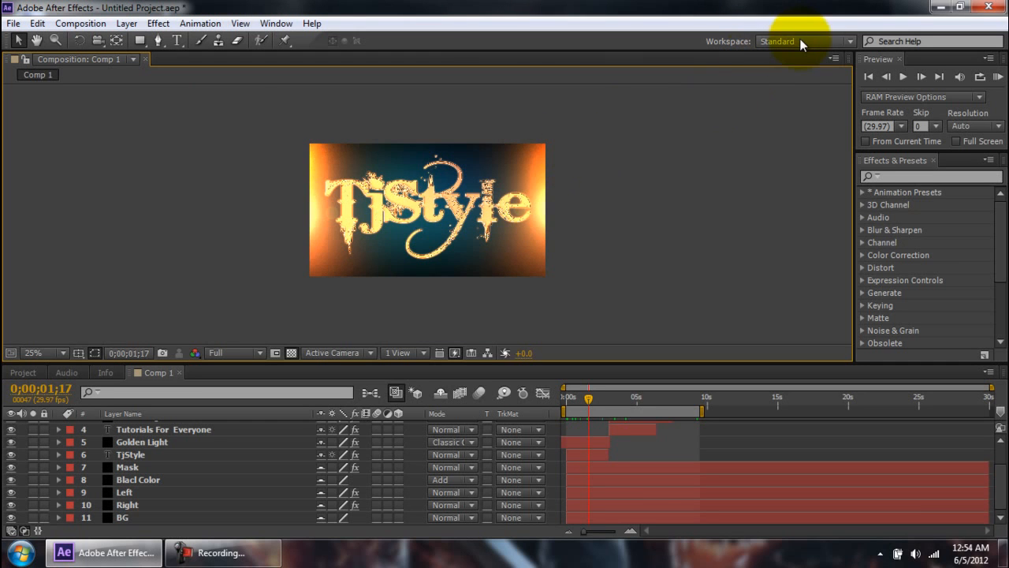
Save the current panel layout as a new workspace named 01.
left_click(851, 41)
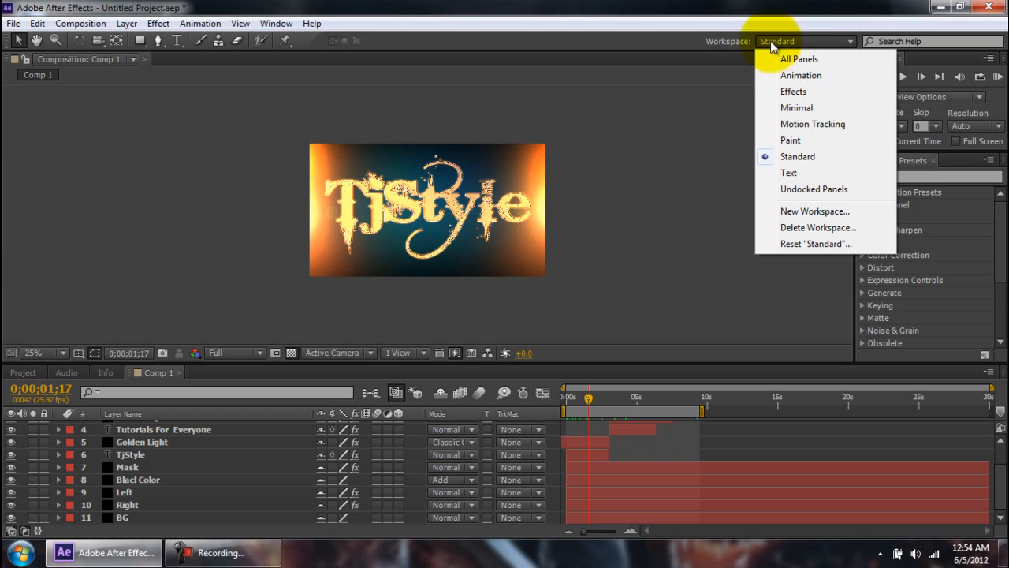
left_click(812, 212)
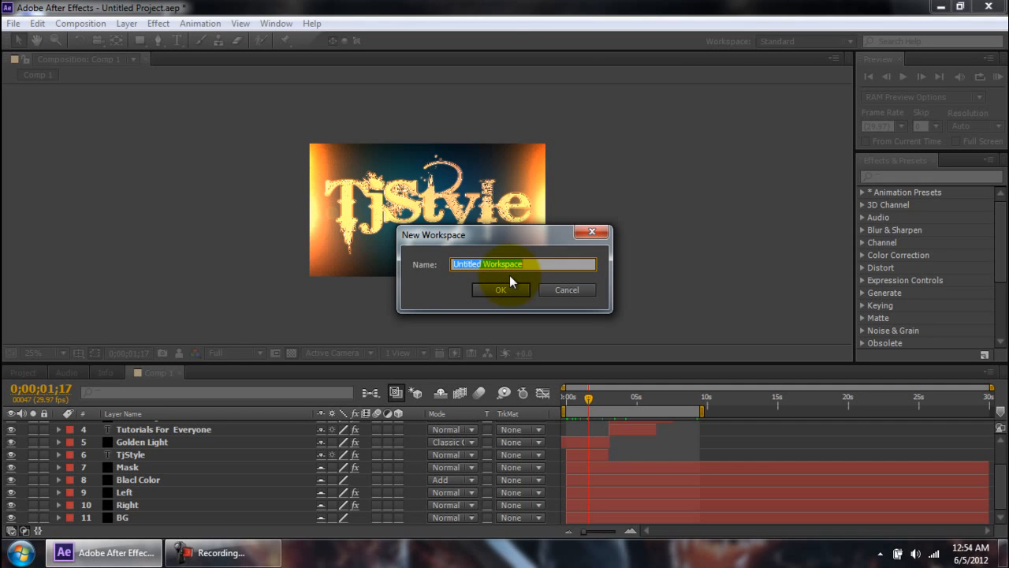
type("01")
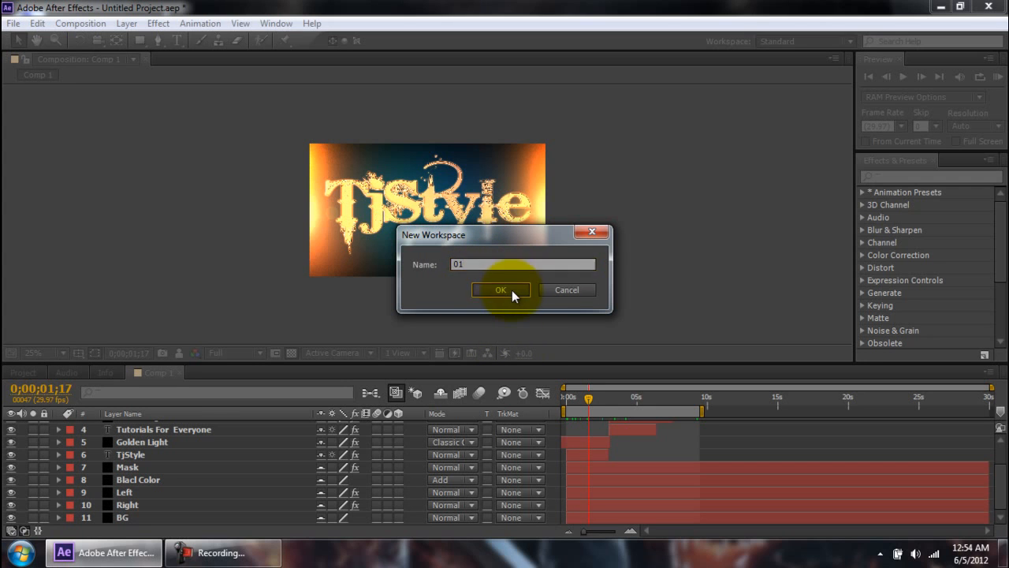
left_click(502, 290)
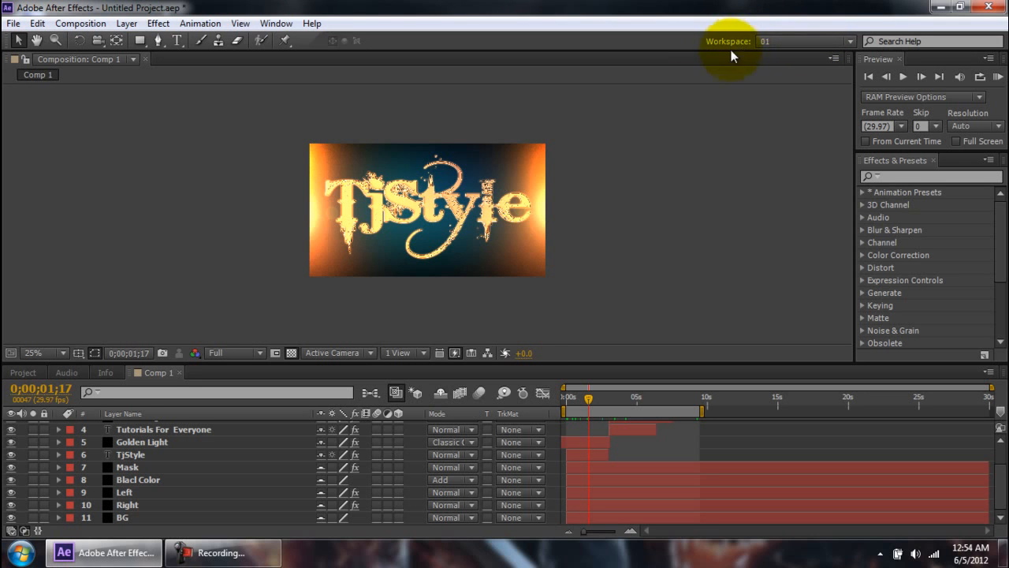
Switch to the Standard workspace and return to the saved 01 workspace.
left_click(233, 556)
left_click(234, 556)
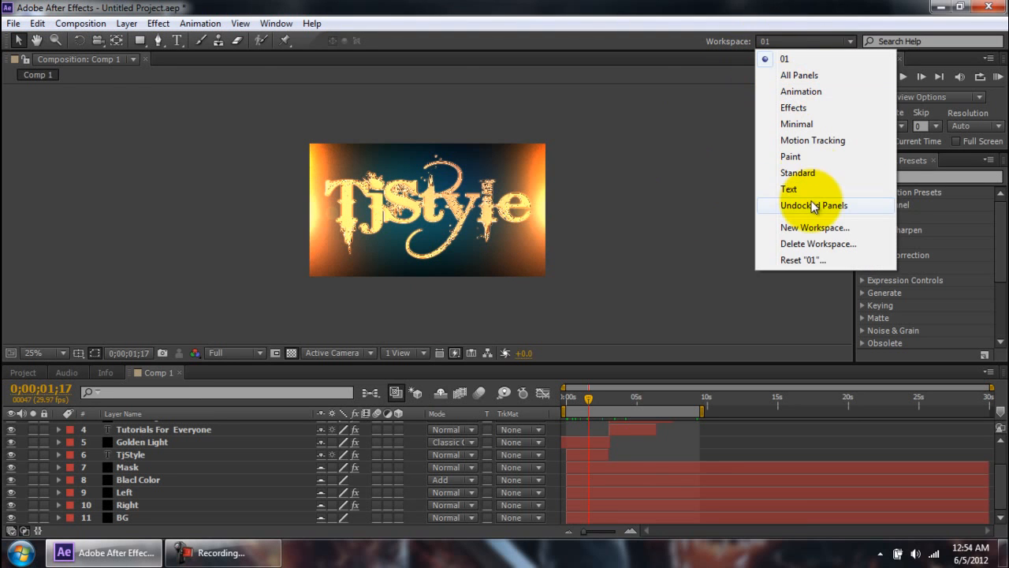
left_click(807, 174)
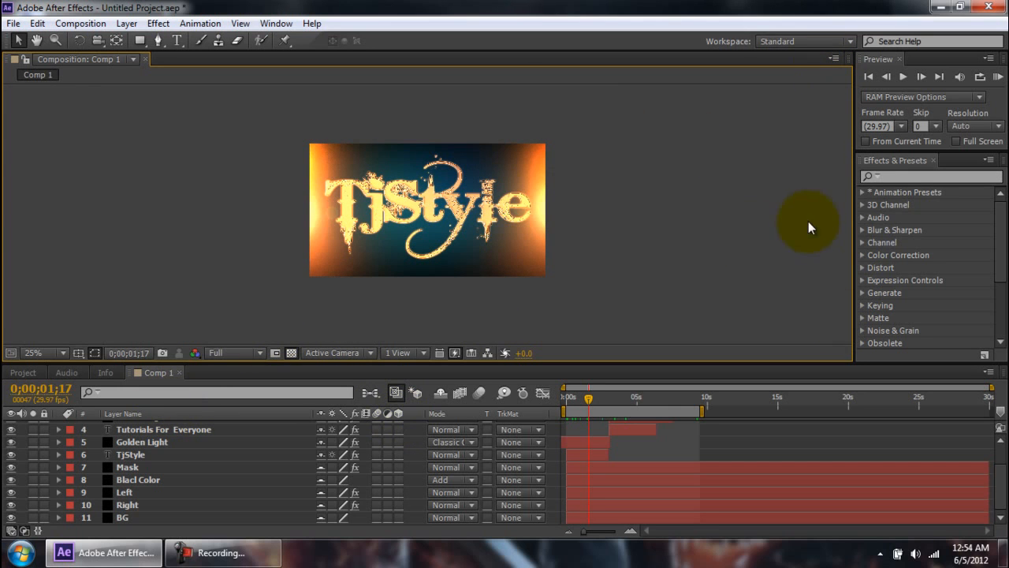
left_click(787, 38)
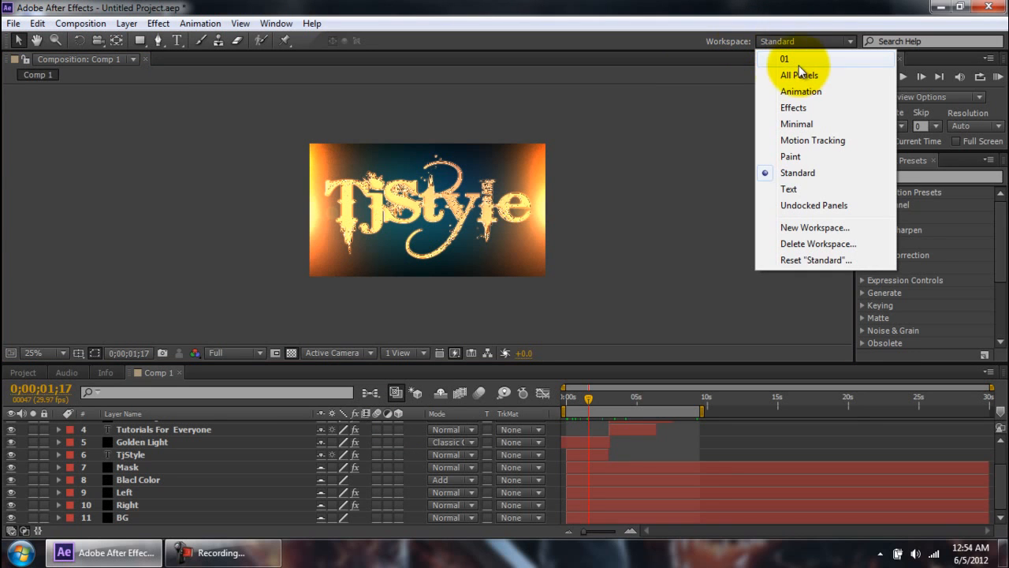
left_click(790, 63)
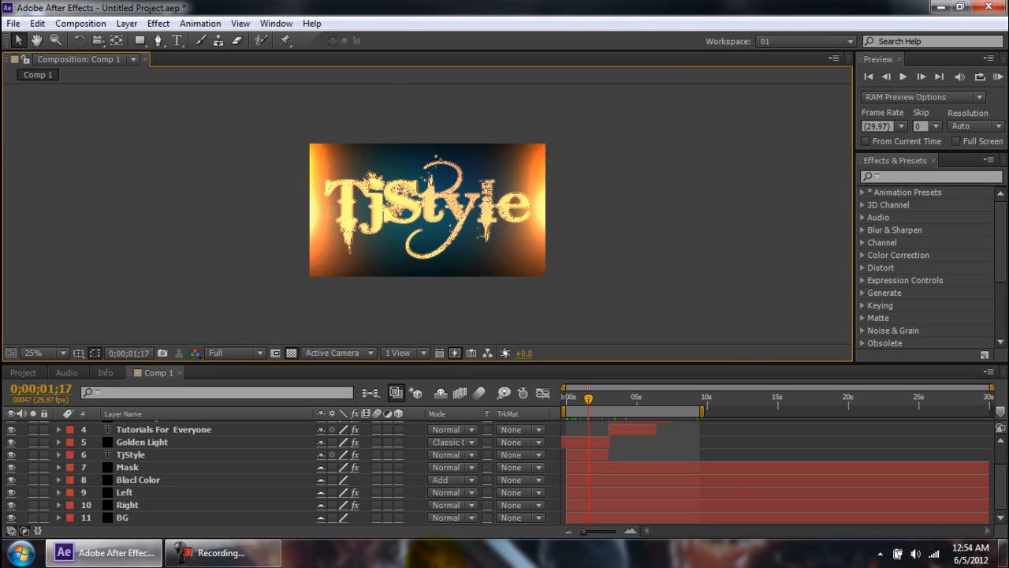
left_click(217, 552)
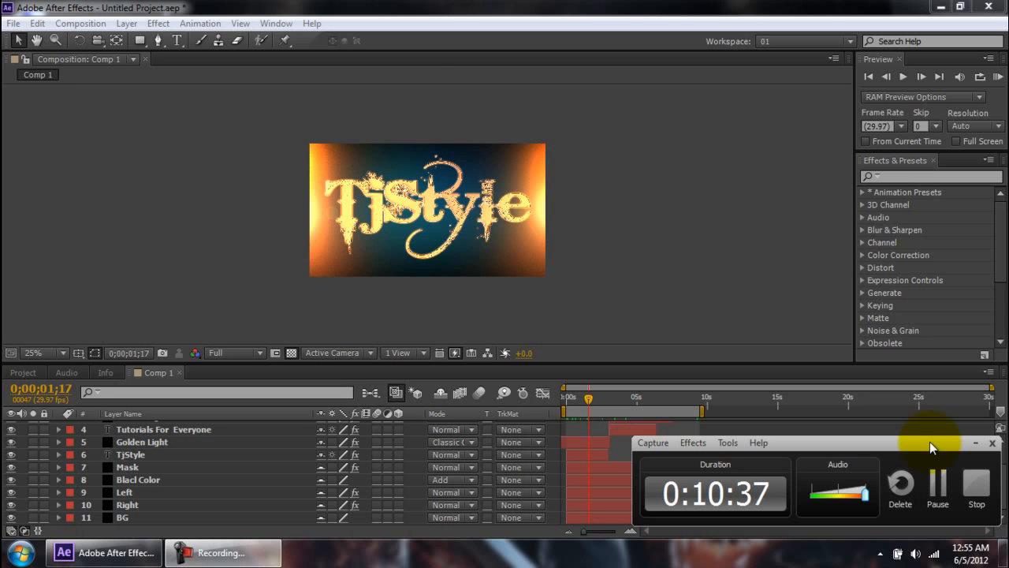
left_click(977, 443)
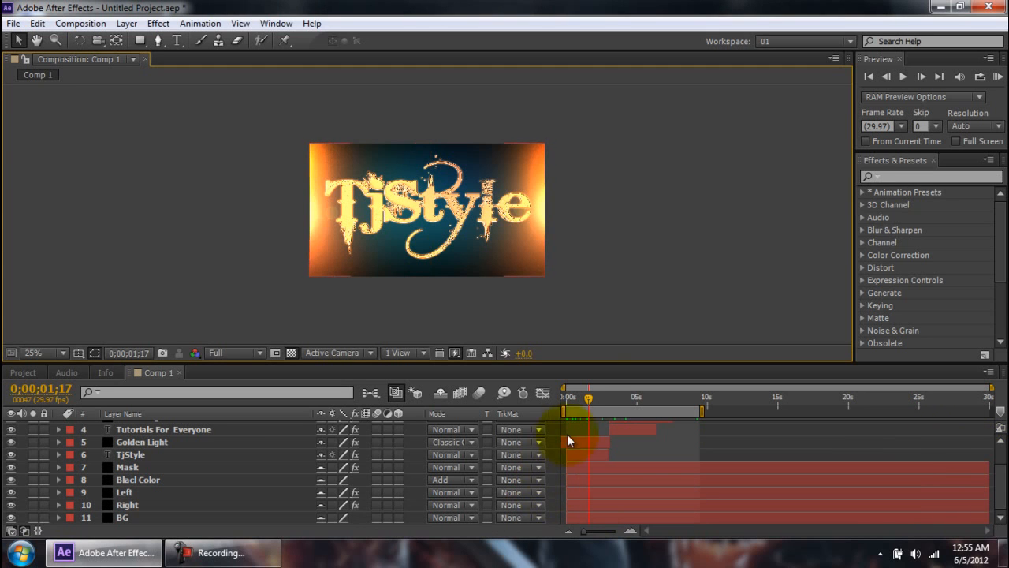
Magnify the composition view to 50% and move the current time to 0;00;01;22.
scroll(432, 209, "up", 1)
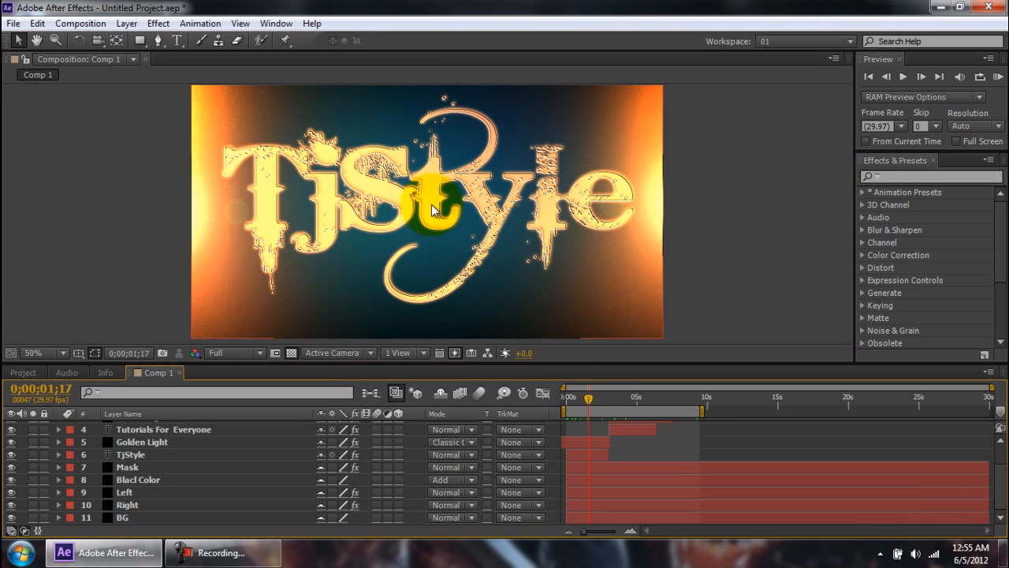
mouse_move(593, 396)
left_mouse_down()
mouse_move(573, 396)
mouse_move(681, 398)
mouse_move(539, 384)
mouse_move(590, 394)
left_mouse_up()
left_click(220, 556)
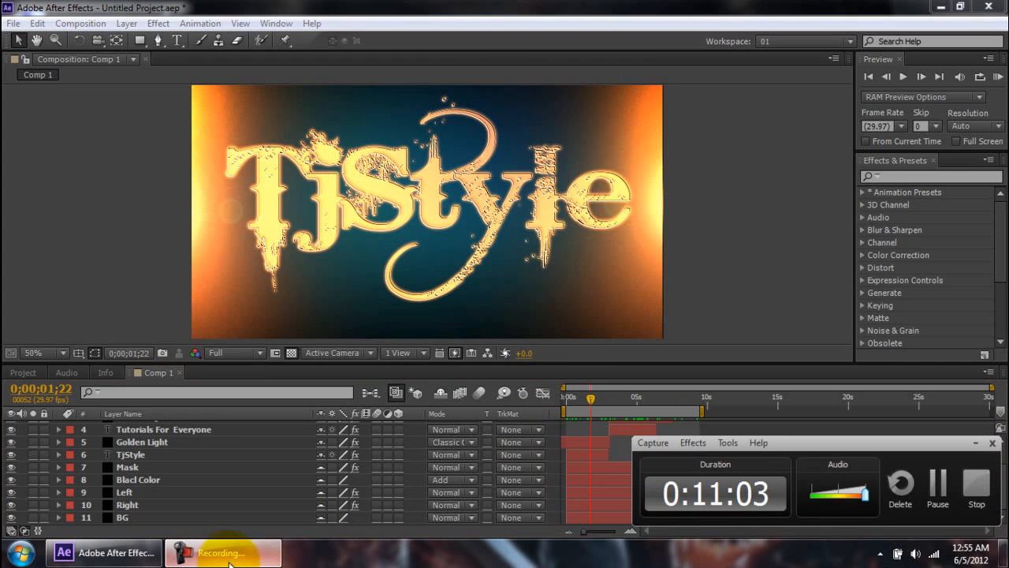